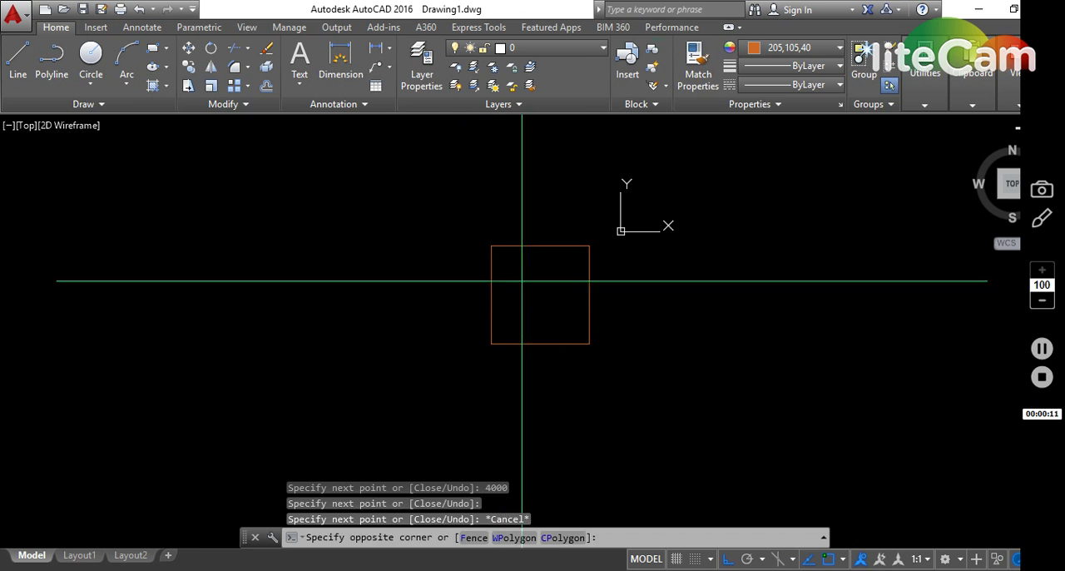
- Copy the square's left edge line 200 to the left to give the wall its thickness
left_click(445, 323)
type("co")
key("Return")
left_click(571, 393)
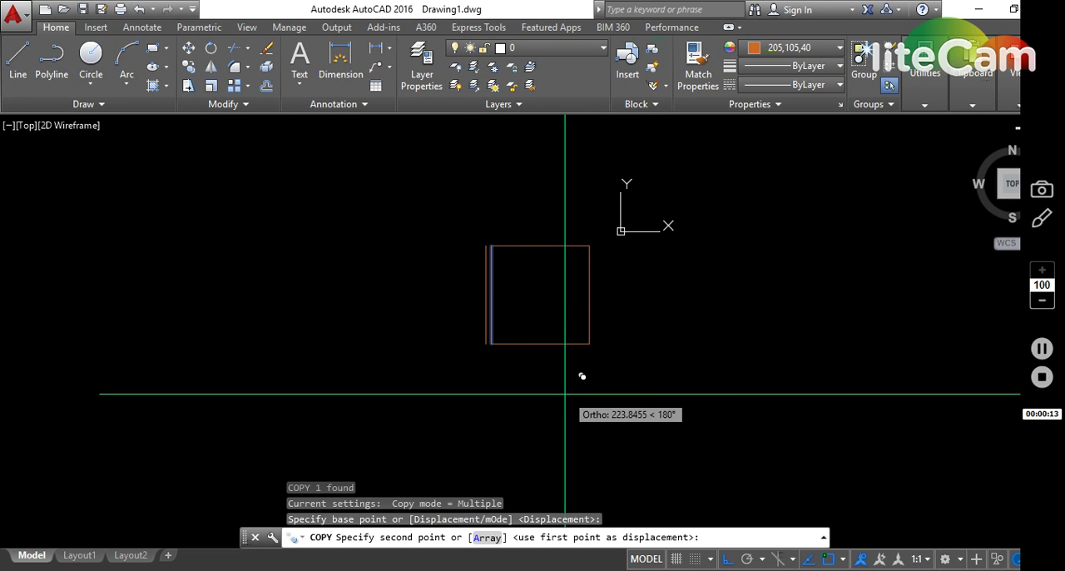
type("200")
key("Return")
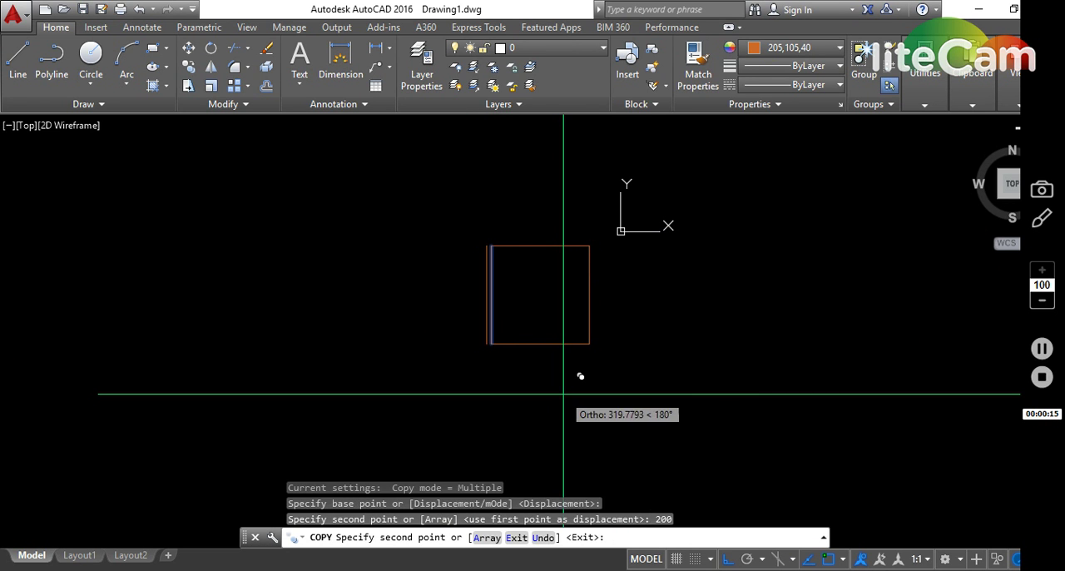
key("Return")
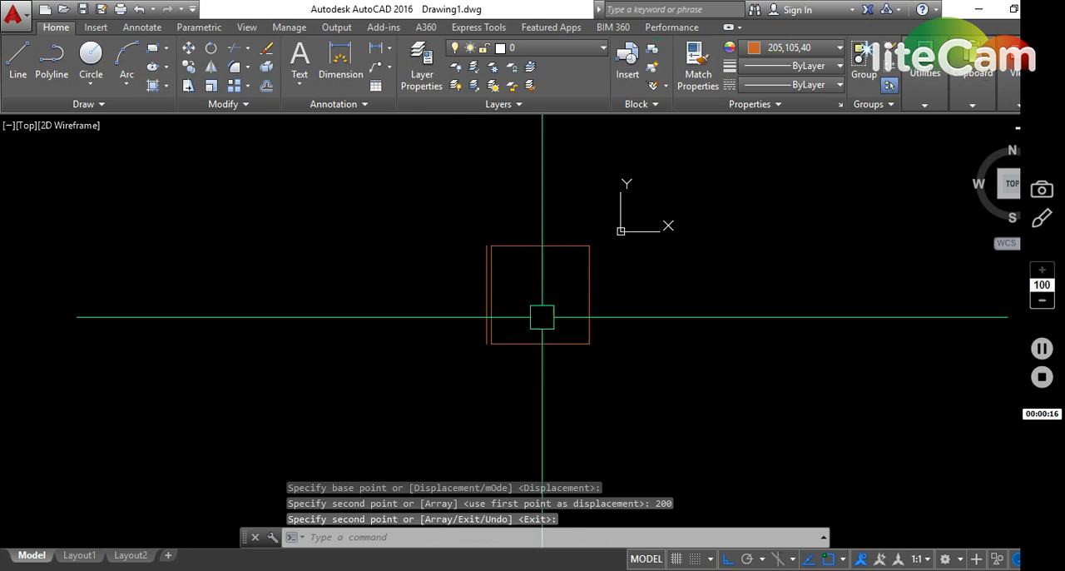
- Copy the square's top, bottom and left double lines from its lower right corner to the lower end of the outer left wall line
left_click(532, 435)
left_click(447, 209)
type("c")
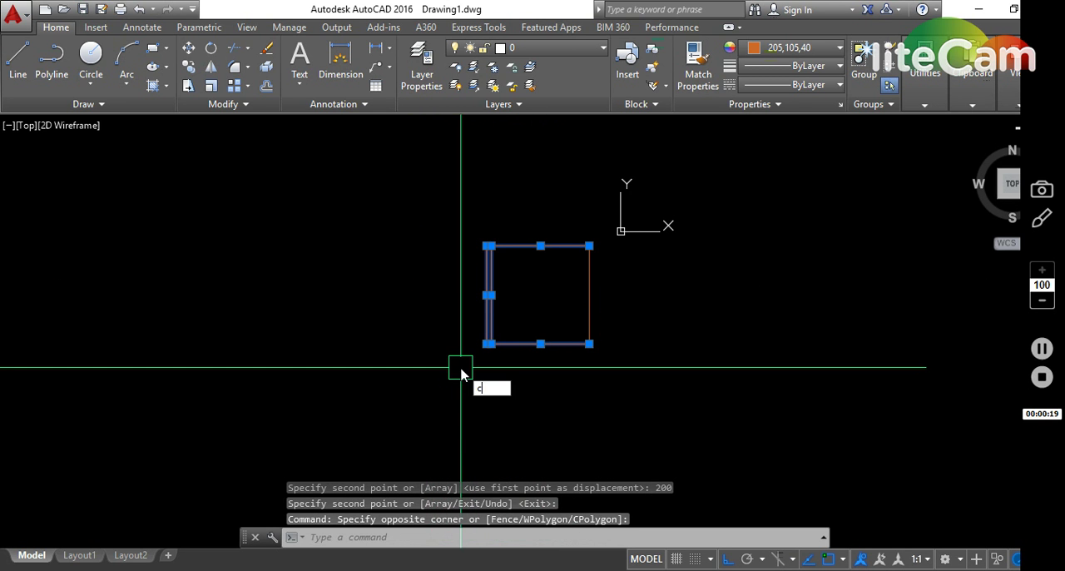
type("o")
key("Return")
left_click(589, 344)
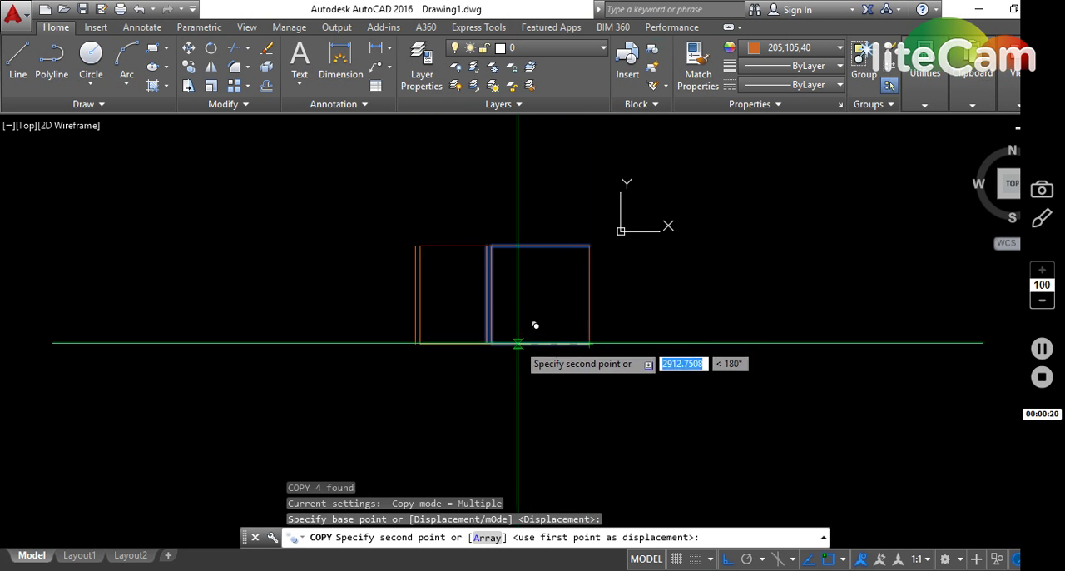
left_click(486, 344)
key("Escape")
- Move the new left room's pair of left wall lines 2000 further left to widen the room
left_click(437, 269)
left_click(371, 354)
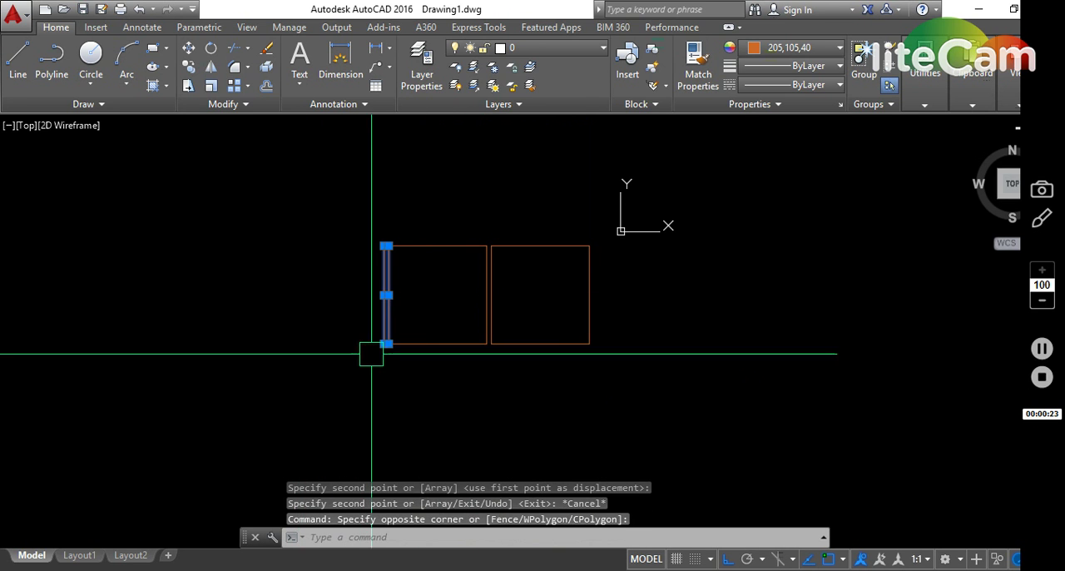
key("Return")
left_click(521, 385)
type("2")
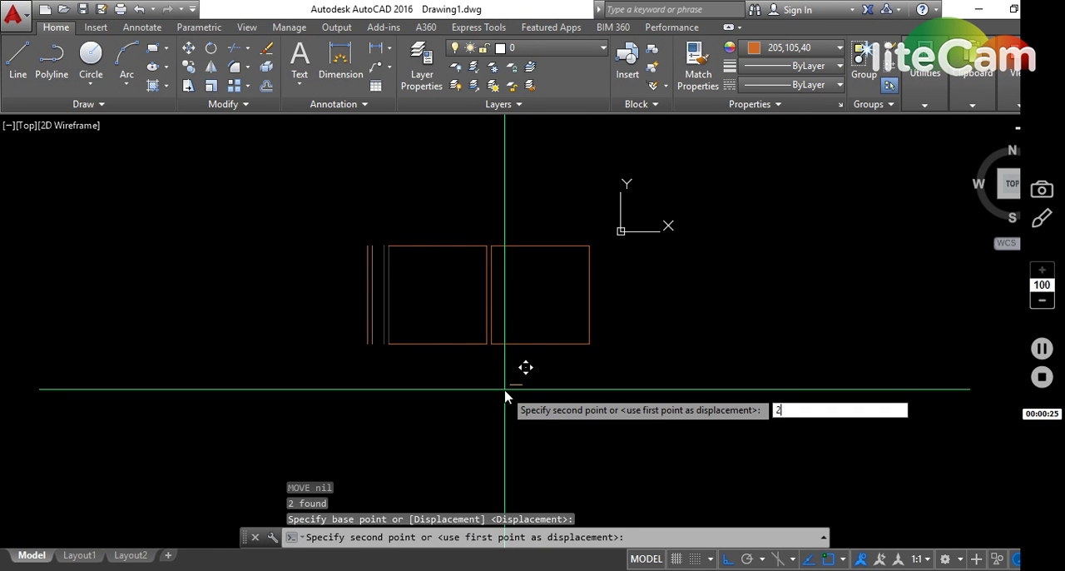
type("00")
key("Return")
type("m")
key("Return")
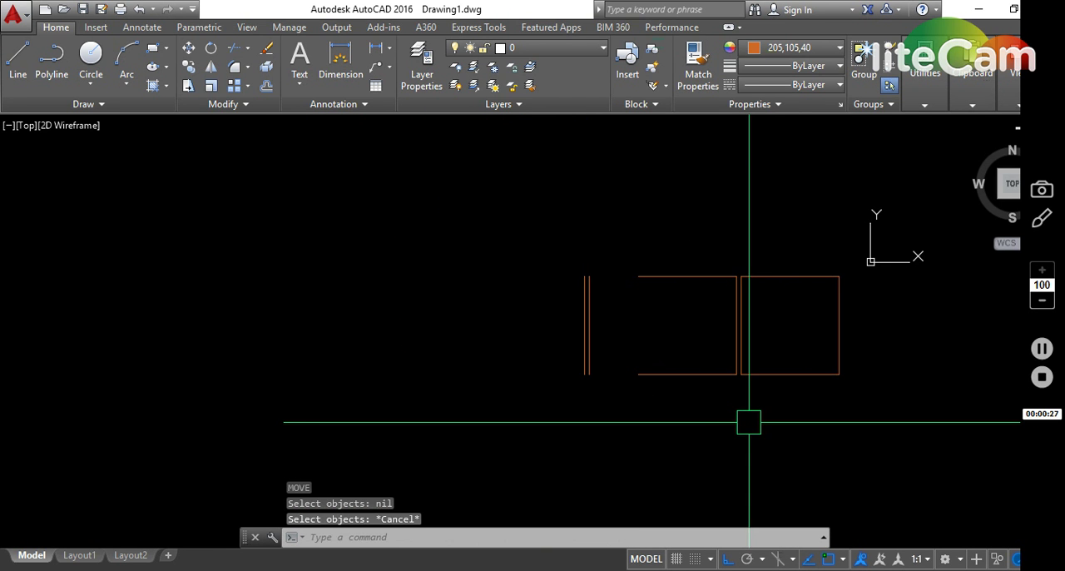
- Extend the left room's top and bottom lines to the inner line of the moved left wall
type("ex")
key("Return")
left_click(711, 432)
left_click(514, 225)
key("Return")
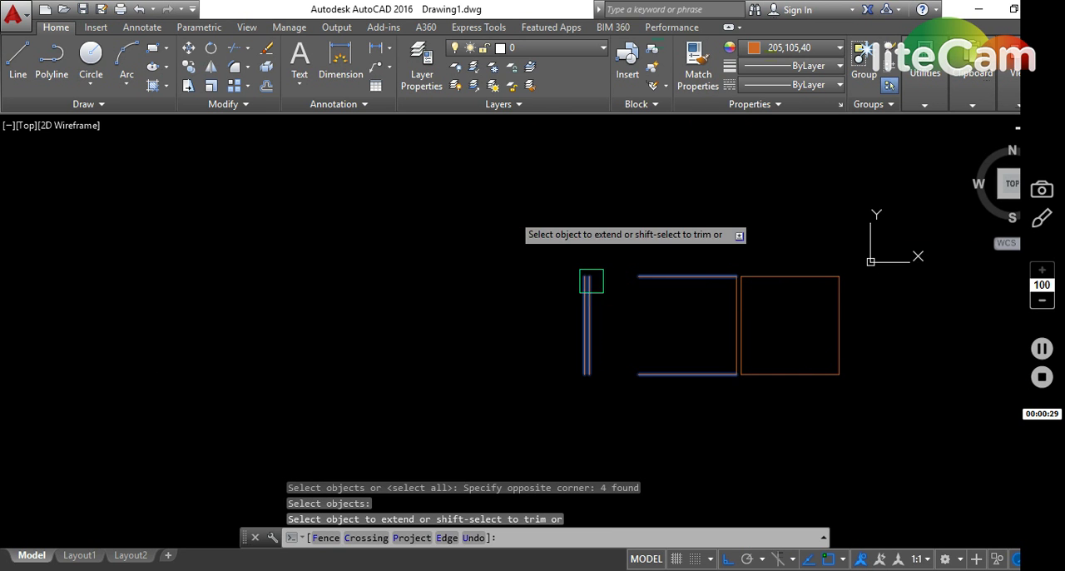
left_click(688, 431)
left_click(630, 184)
left_click(647, 229)
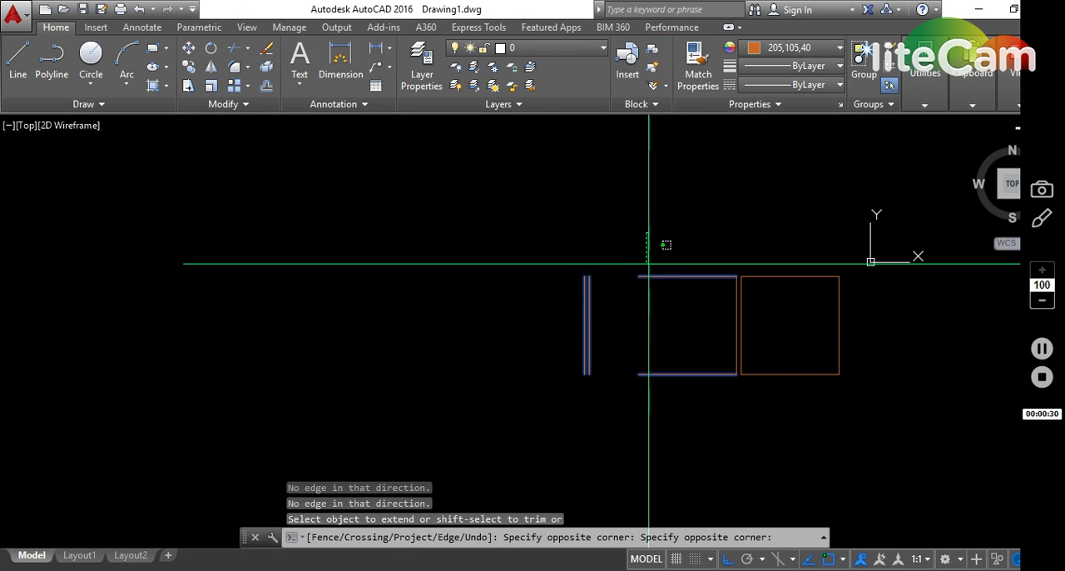
left_click(648, 392)
key("Escape")
- Copy the right room's right edge line outward by the thickness of the wall between the two rooms
left_click(882, 324)
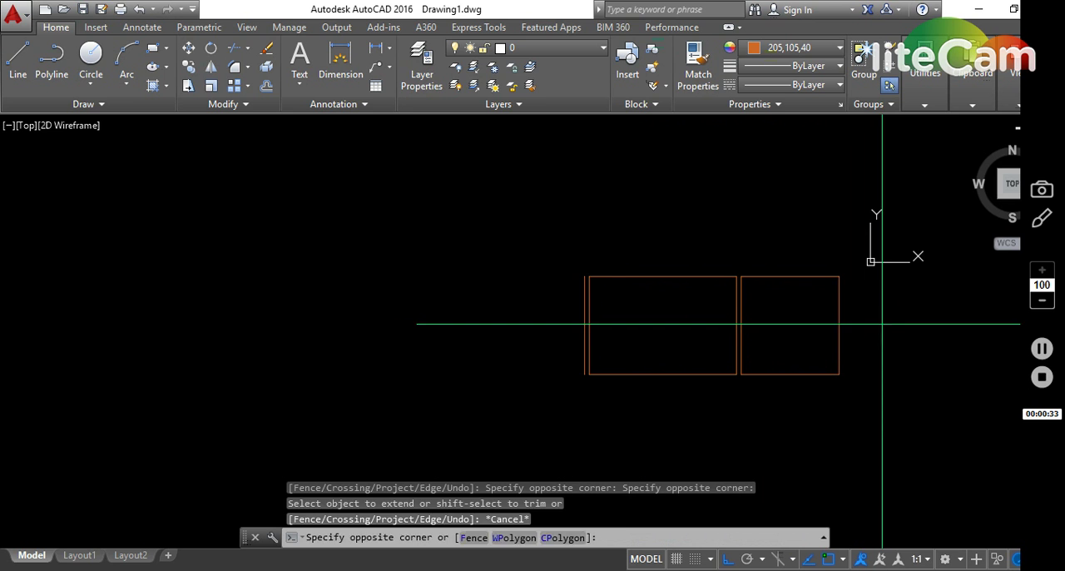
left_click(801, 322)
scroll(737, 322, "up", 4)
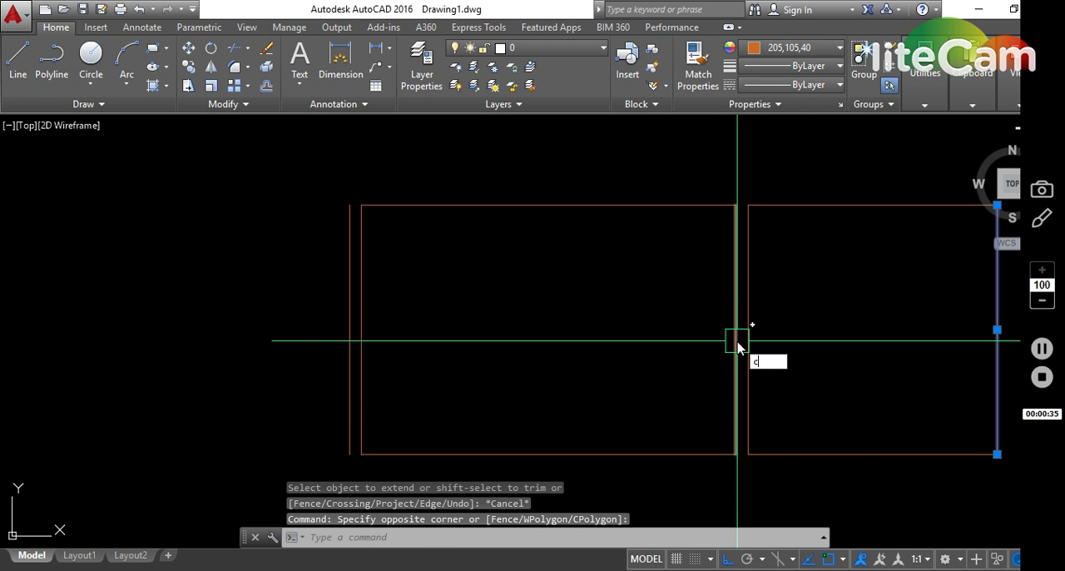
type("o")
key("Return")
left_click(733, 338)
left_click(744, 336)
key("Escape")
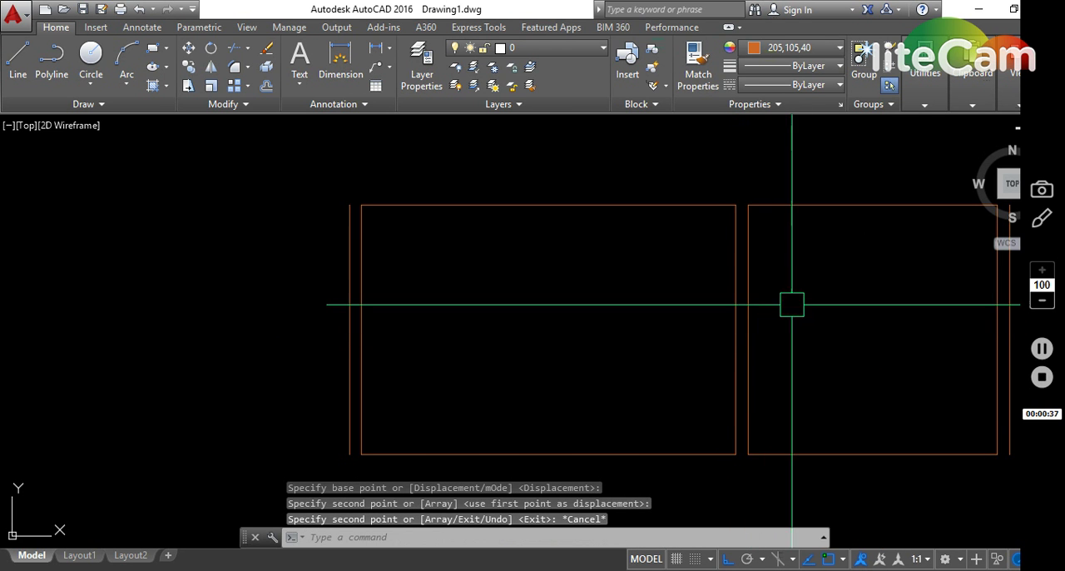
- Copy the right room's top line 200 upward as the outer wall line
middle_click_drag(798, 295, 611, 316)
left_click(657, 284)
left_click(623, 169)
type("c")
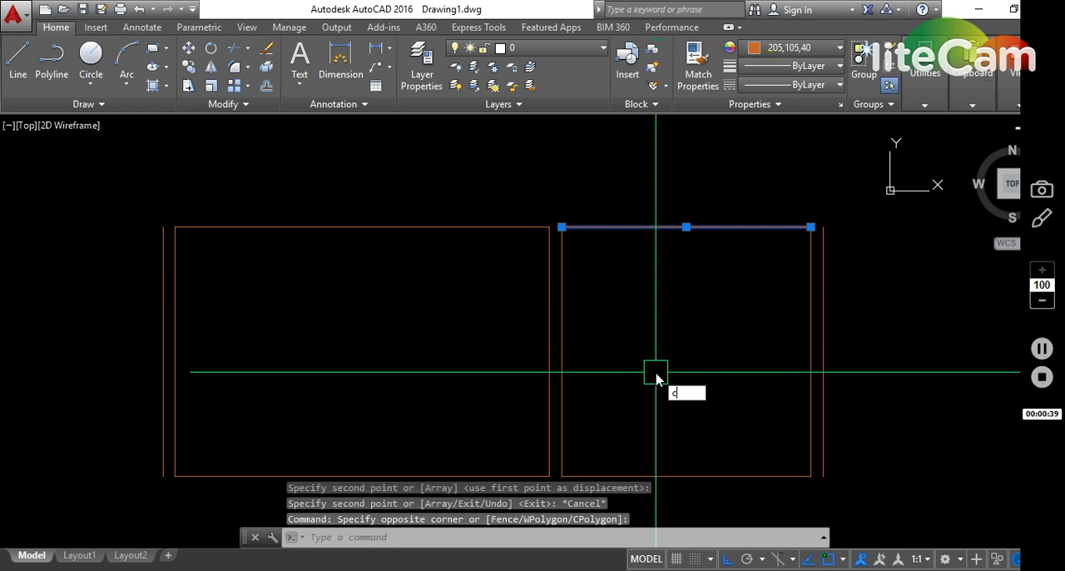
type("o")
key("Return")
left_click(656, 372)
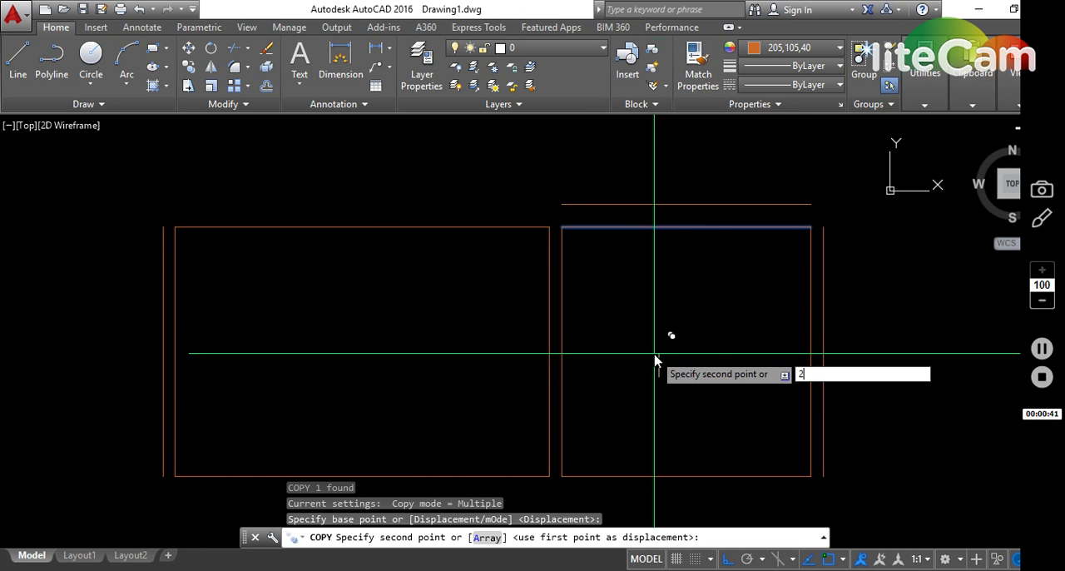
type("200")
key("Return")
key("Escape")
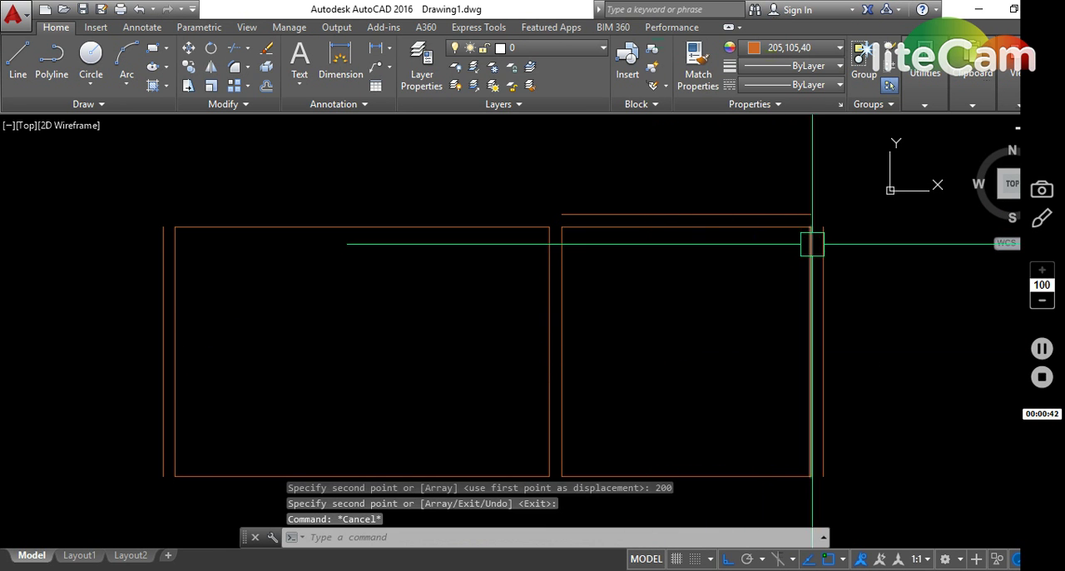
- Fillet the outer top line with the outer right and outer left wall lines into sharp corners
type("f")
key("Return")
left_click(822, 231)
left_click(763, 212)
key("Escape")
key("Return")
left_click(706, 213)
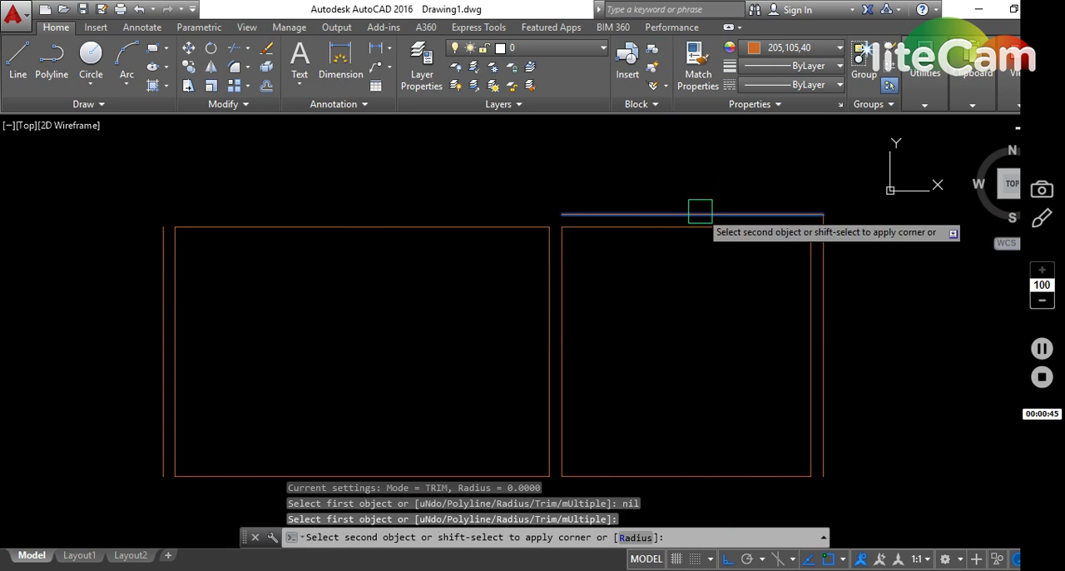
key("Escape")
- Copy the right room's bottom line 200 downward as the outer wall line
mouse_move(305, 331)
middle_mouse_down()
mouse_move(604, 238)
mouse_move(633, 250)
middle_mouse_up()
left_click(741, 347)
left_click(716, 299)
left_click(759, 369)
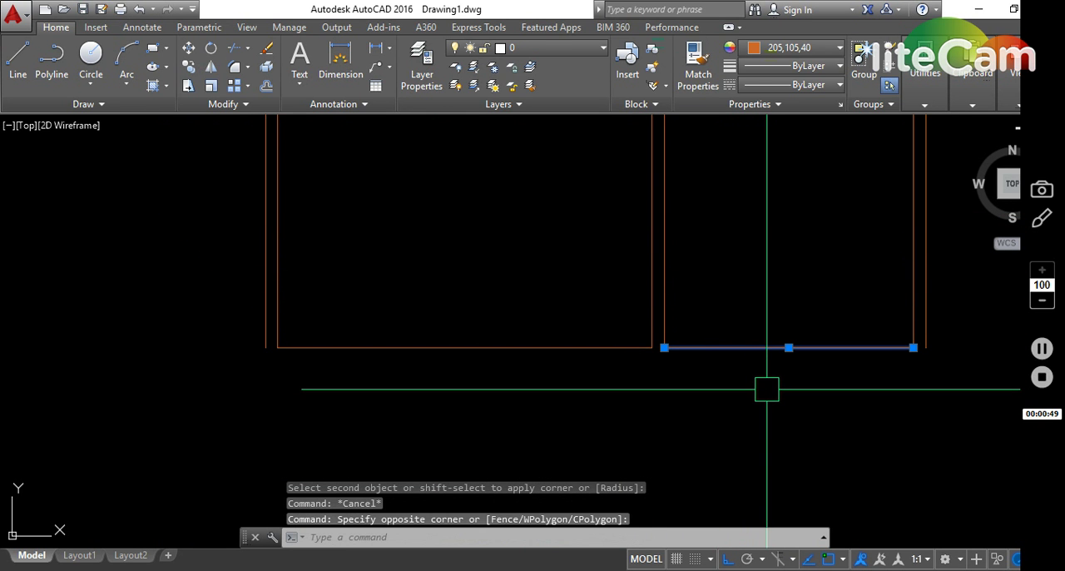
type("co")
key("Return")
left_click(772, 360)
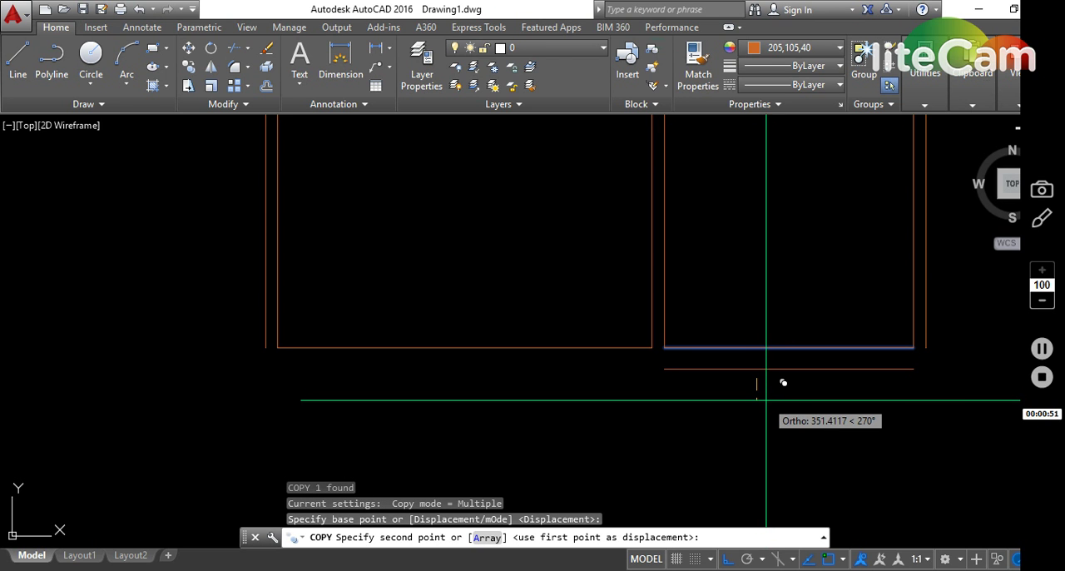
key("Return")
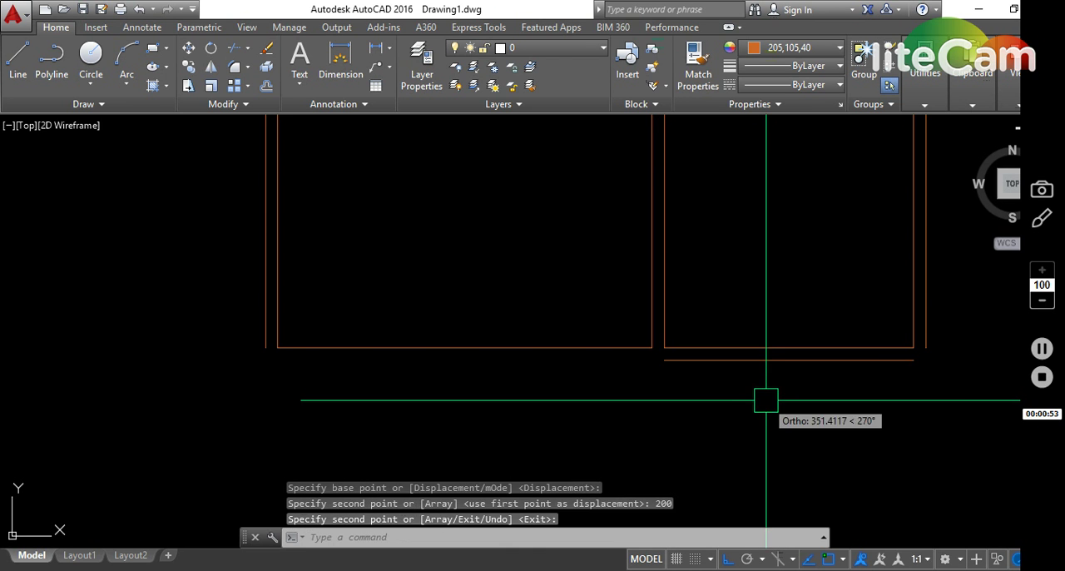
- Fillet the outer bottom line with the outer right wall line into a sharp corner
key("Escape")
type("f")
key("Return")
left_click(852, 359)
left_click(927, 313)
key("Escape")
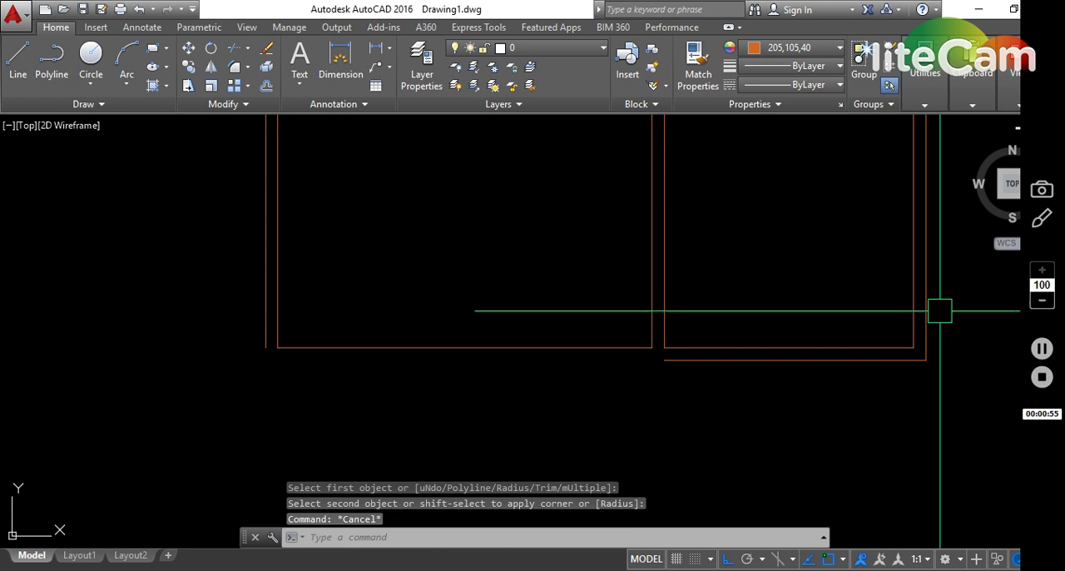
- Draw a vertical line 1500 long downward from the right room's outer lower right corner
type("l")
key("Return")
left_click(927, 360)
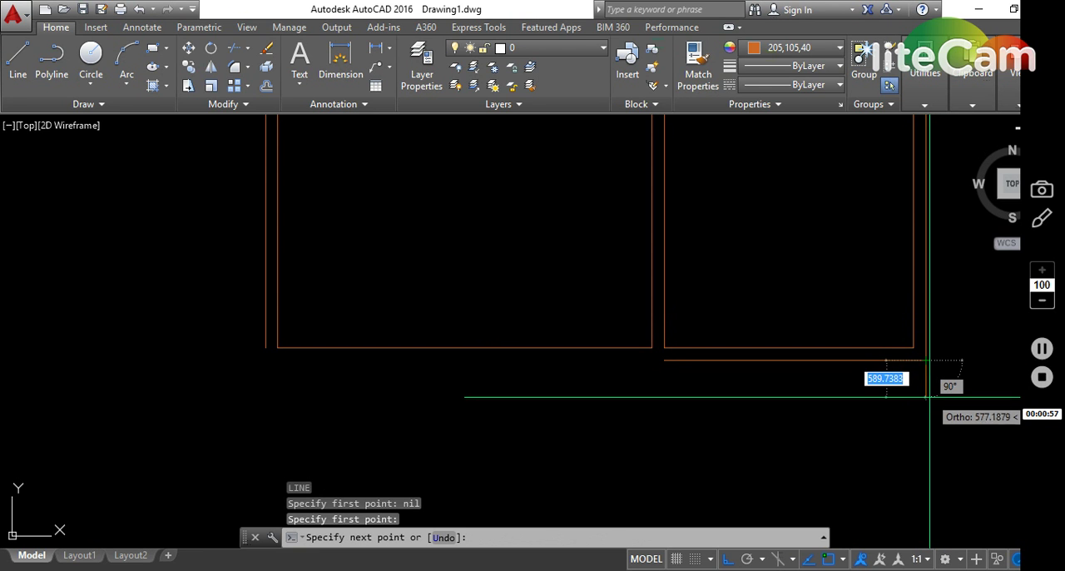
key("Return")
key("Return")
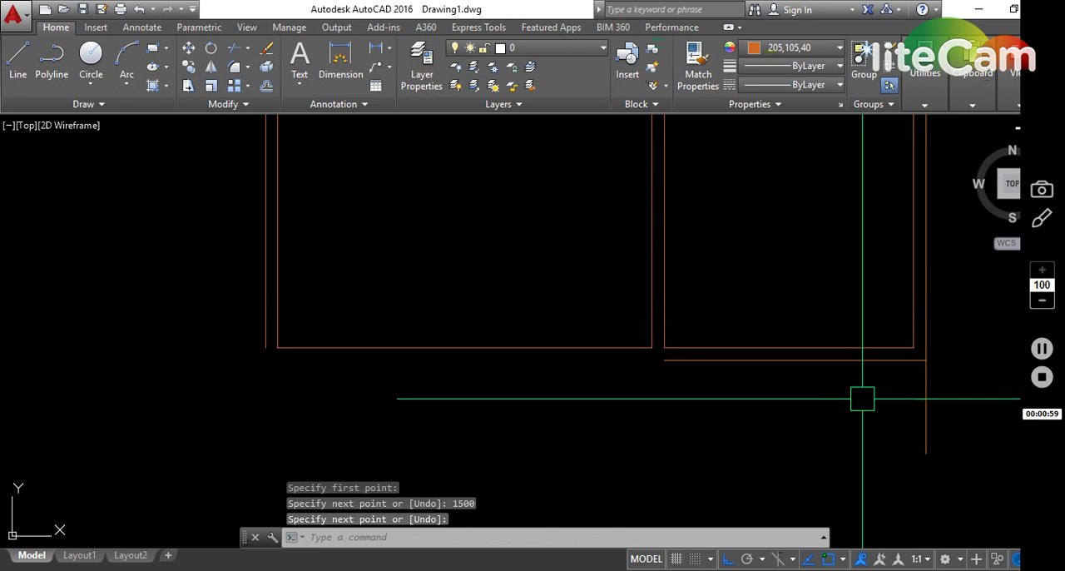
- Copy the 1500 vertical line left by the wall thickness, from the outer to the inner right wall line
middle_click_drag(826, 370, 675, 340)
left_click(834, 366)
left_click(650, 412)
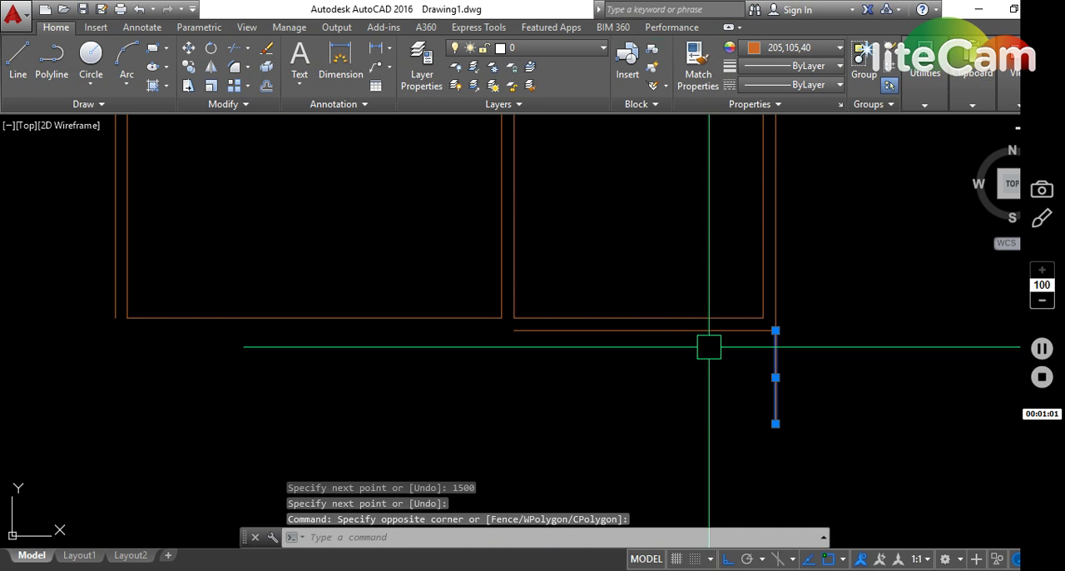
key("Return")
left_click(775, 287)
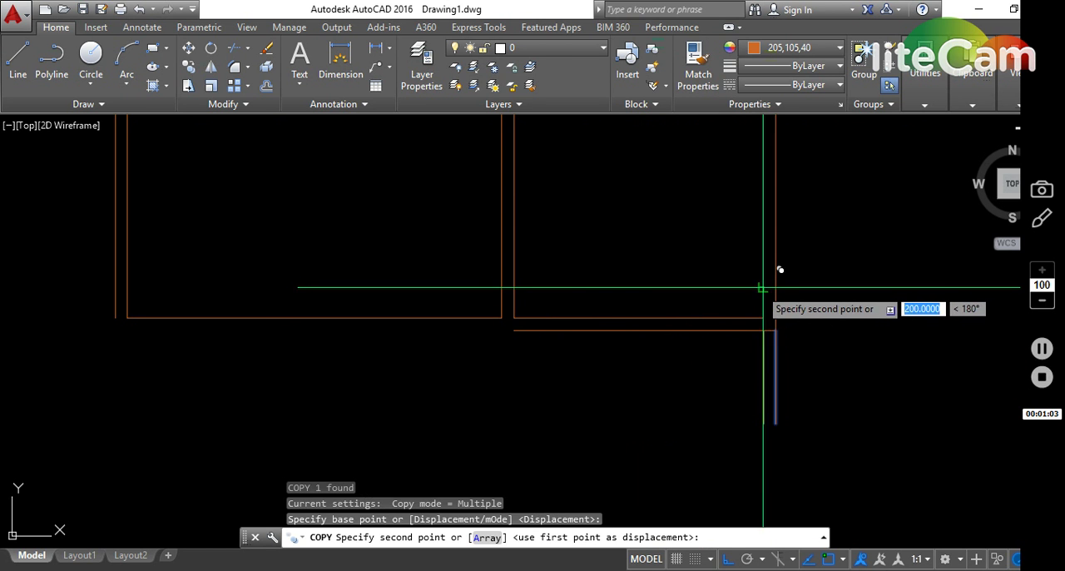
left_click(762, 288)
key("Escape")
key("Escape")
- Mirror the right room's two bottom wall lines about a horizontal axis through the 1500 line's midpoint, keeping the originals
left_click(692, 358)
left_click(677, 298)
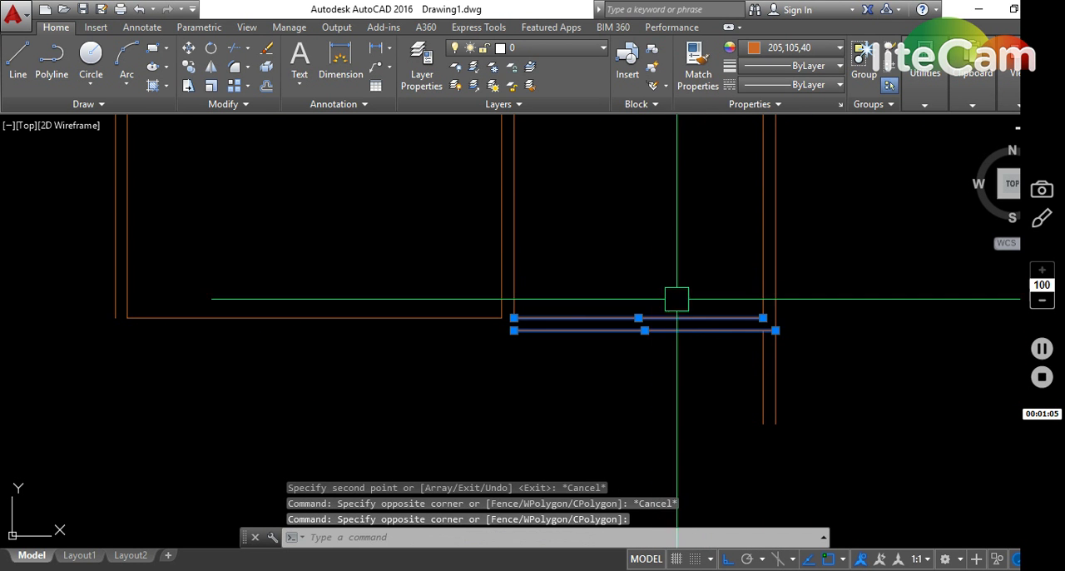
type("mi")
key("Return")
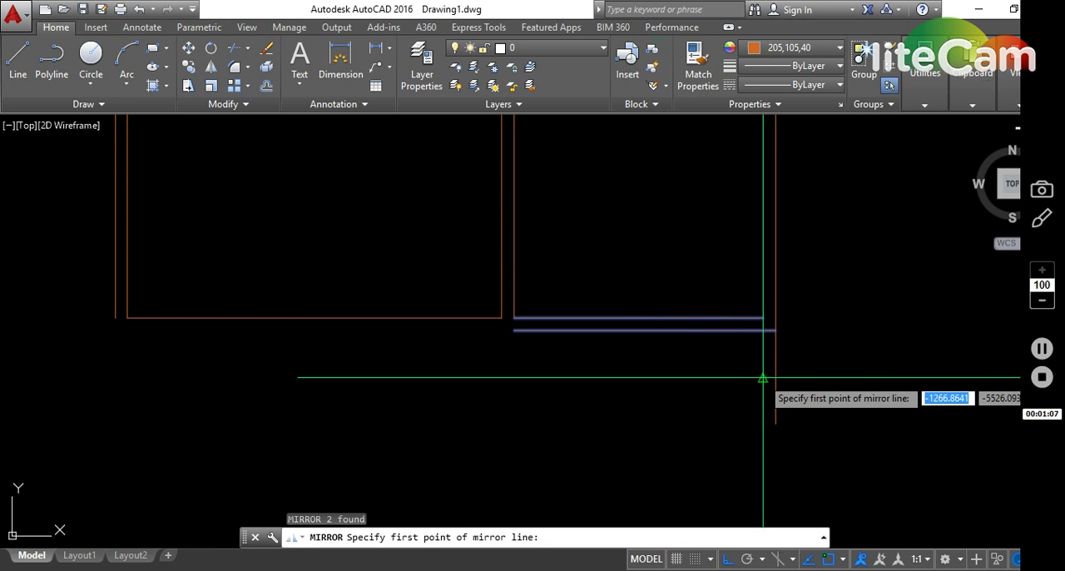
left_click(763, 377)
left_click(683, 370)
key("Return")
key("Escape")
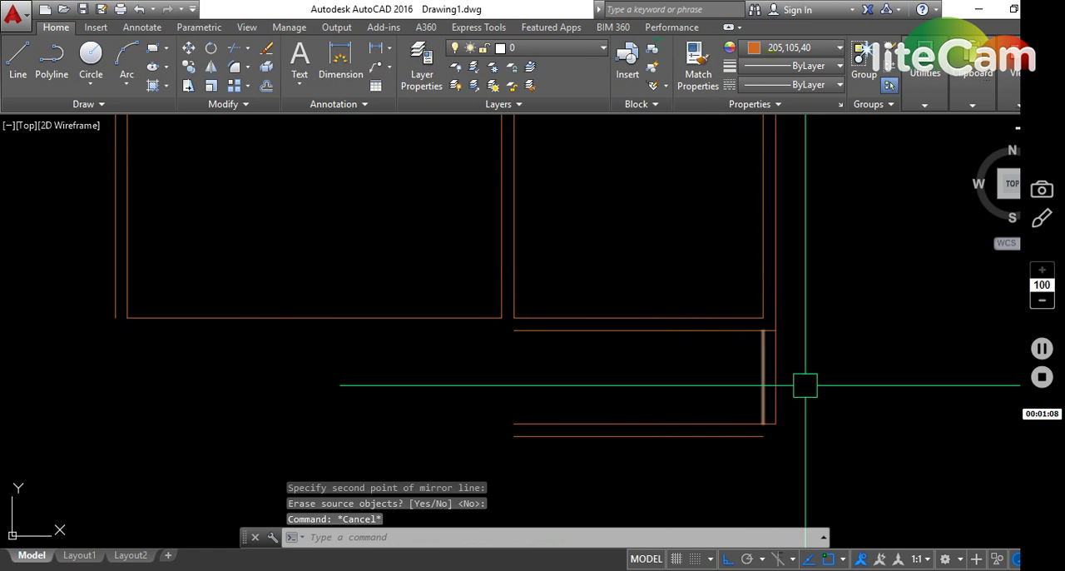
- Copy the pair of short vertical wall lines below the right room 2700 to the left
left_click(806, 386)
left_click(682, 376)
type("co")
key("Return")
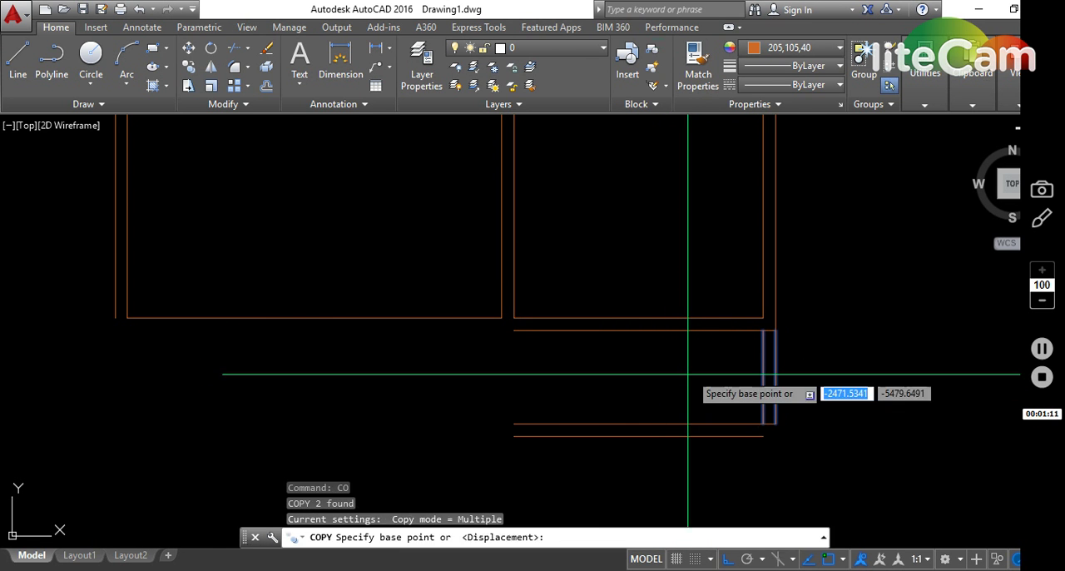
left_click(692, 377)
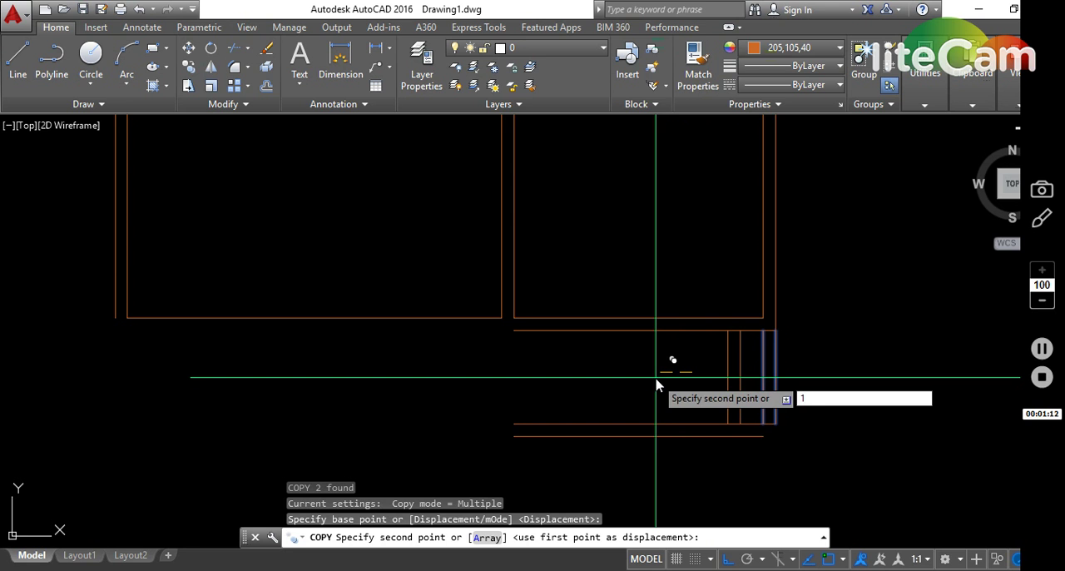
type("2700")
key("Return")
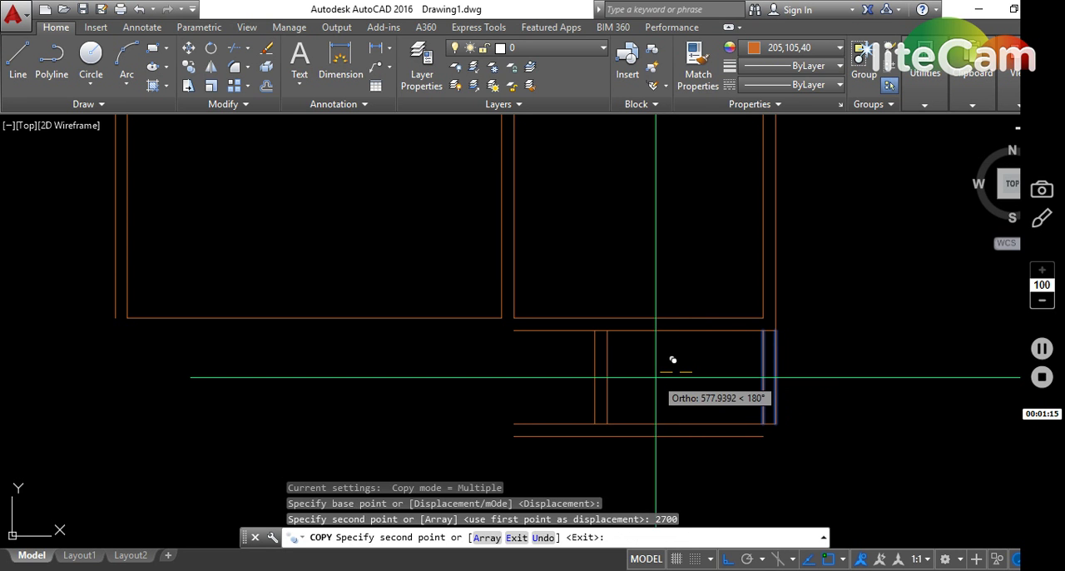
key("Escape")
middle_click_drag(672, 409, 659, 326)
key("Escape")
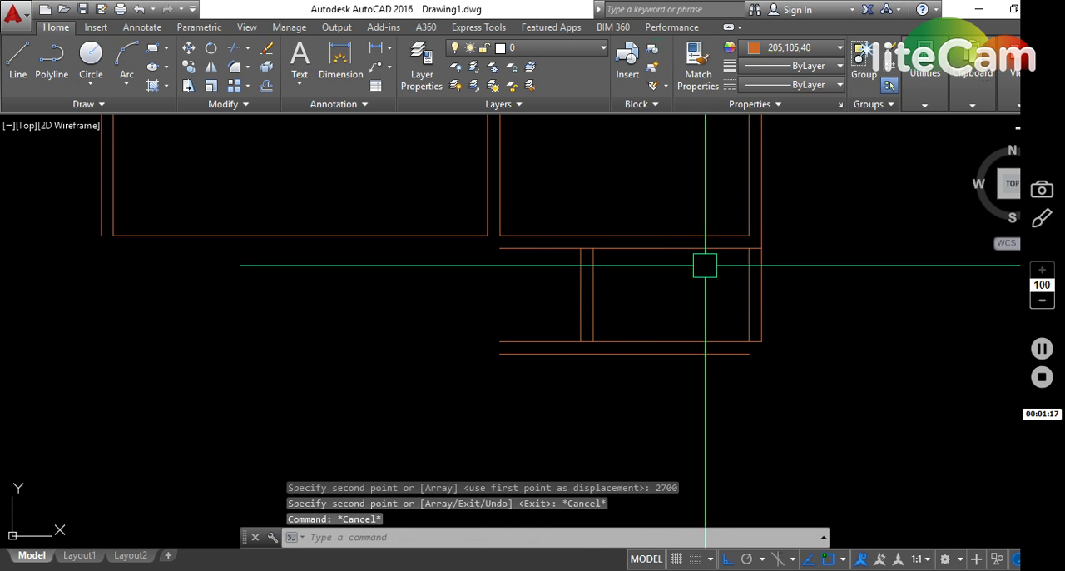
- Mirror the upper right room's walls about a horizontal axis through the short partition's midpoint, keeping the originals
scroll(697, 262, "down", 4)
left_click(582, 125)
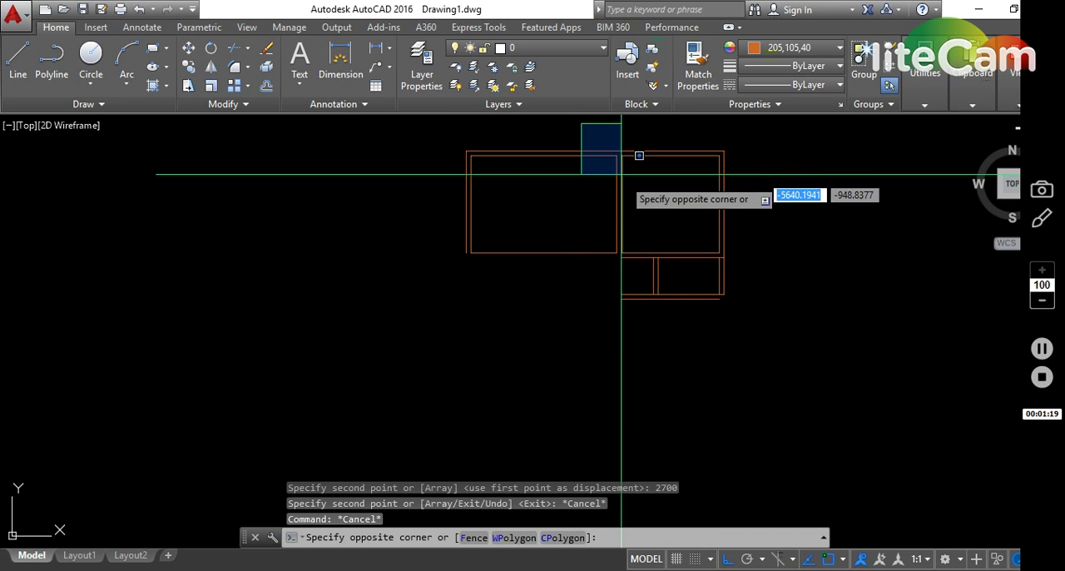
left_click(727, 258)
scroll(661, 283, "up", 4)
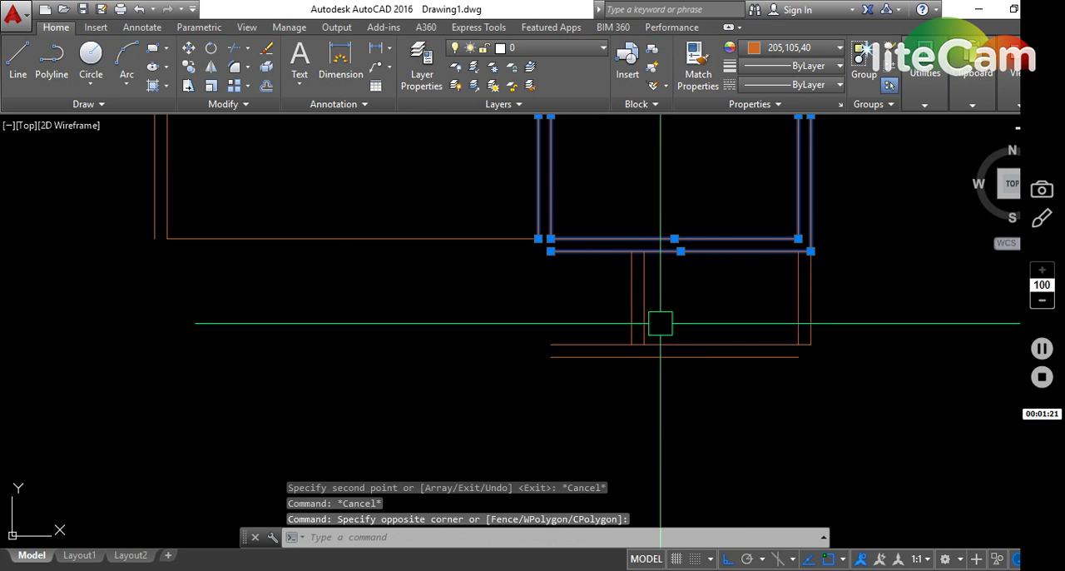
type("mi")
key("Return")
left_click(641, 301)
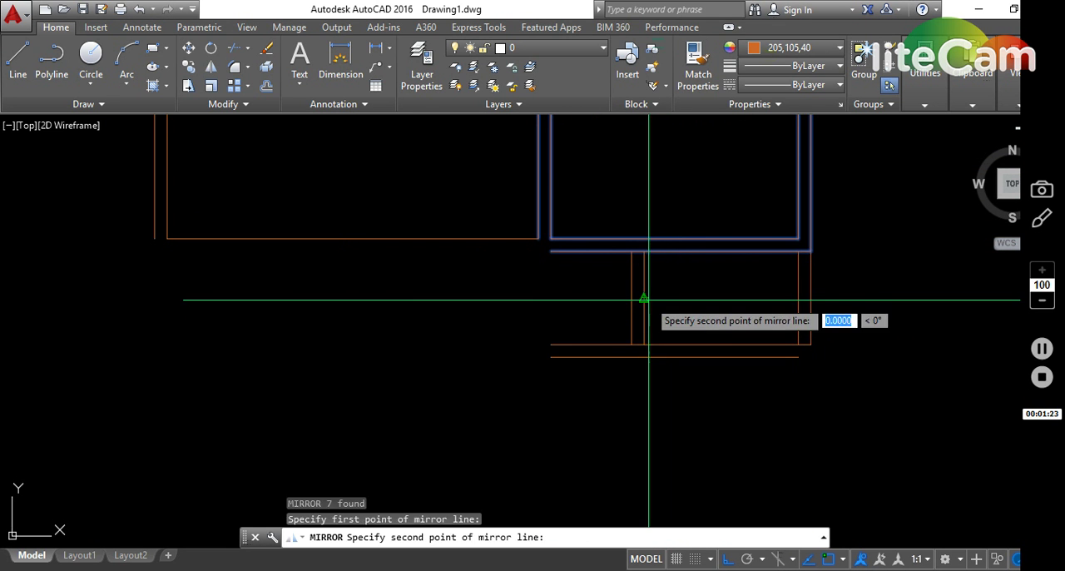
left_click(729, 310)
key("Return")
key("Escape")
- Fillet the small room's inner right wall line with its lower and upper wall lines to form square corners
key("Escape")
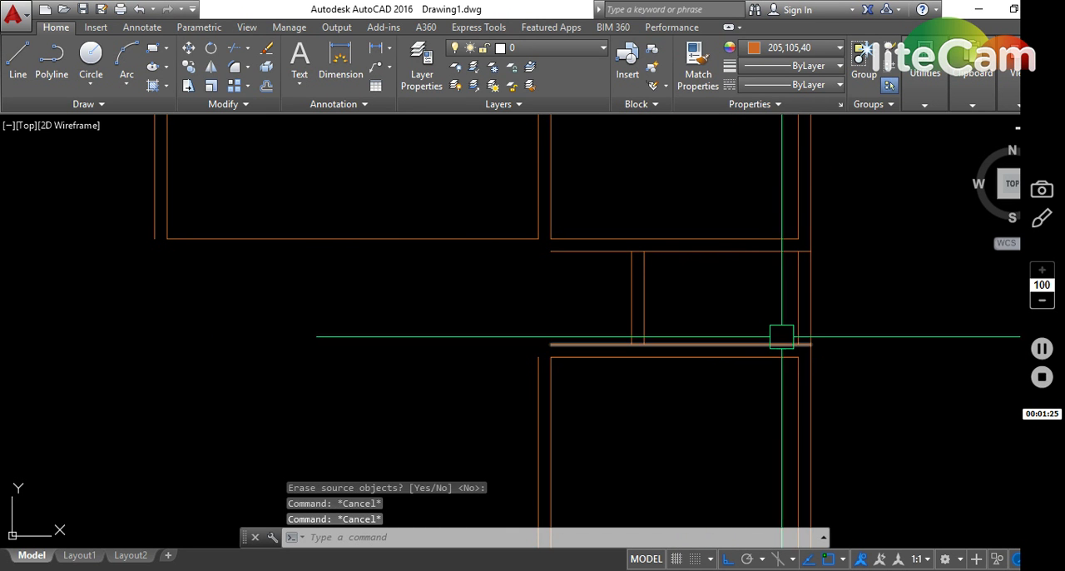
type("f")
key("Return")
left_click(779, 342)
left_click(791, 325)
key("Escape")
type("f")
key("Return")
left_click(791, 281)
left_click(780, 252)
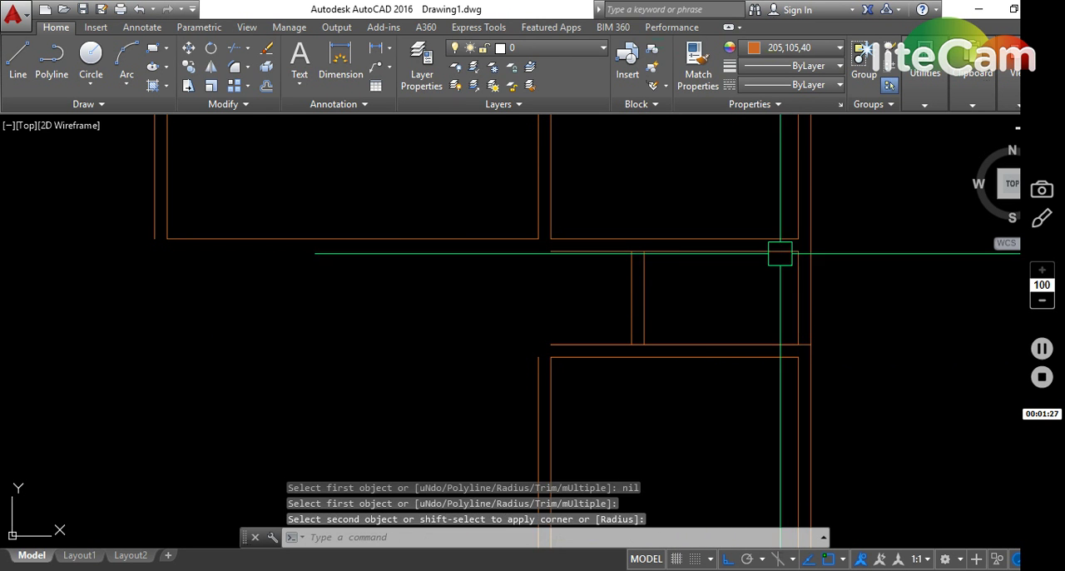
- Erase the duplicate line overlapping the small room's bottom wall, which runs on to the outer right wall
key("Escape")
- Trim the horizontal wall lines between the two partition lines at the partition's upper and lower ends
key("Escape")
scroll(805, 348, "up", 3)
key("Escape")
left_click(784, 330)
type("e")
key("Return")
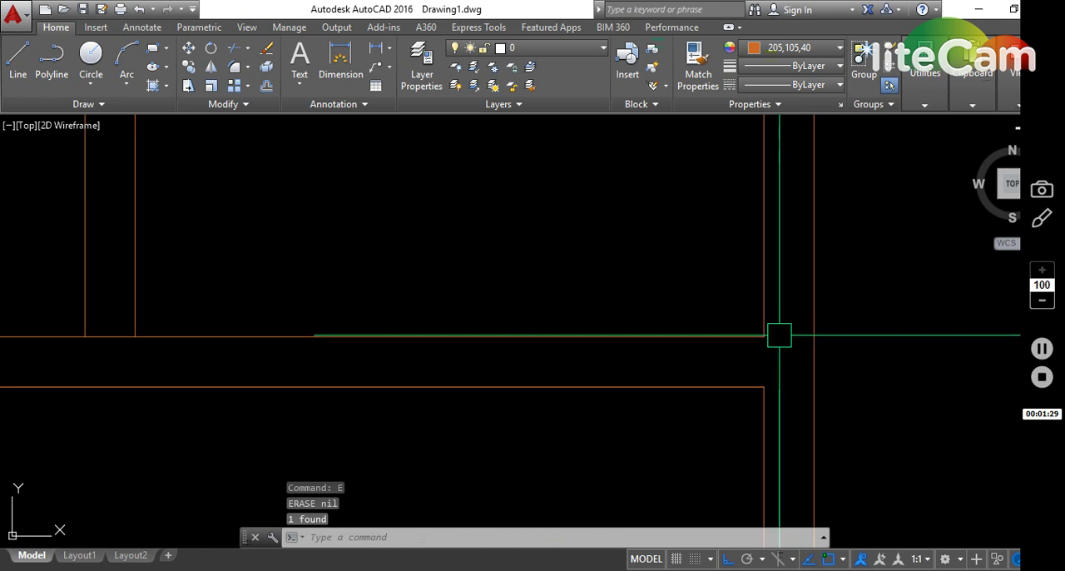
scroll(756, 347, "down", 3)
key("Escape")
key("Escape")
type("tr")
key("Return")
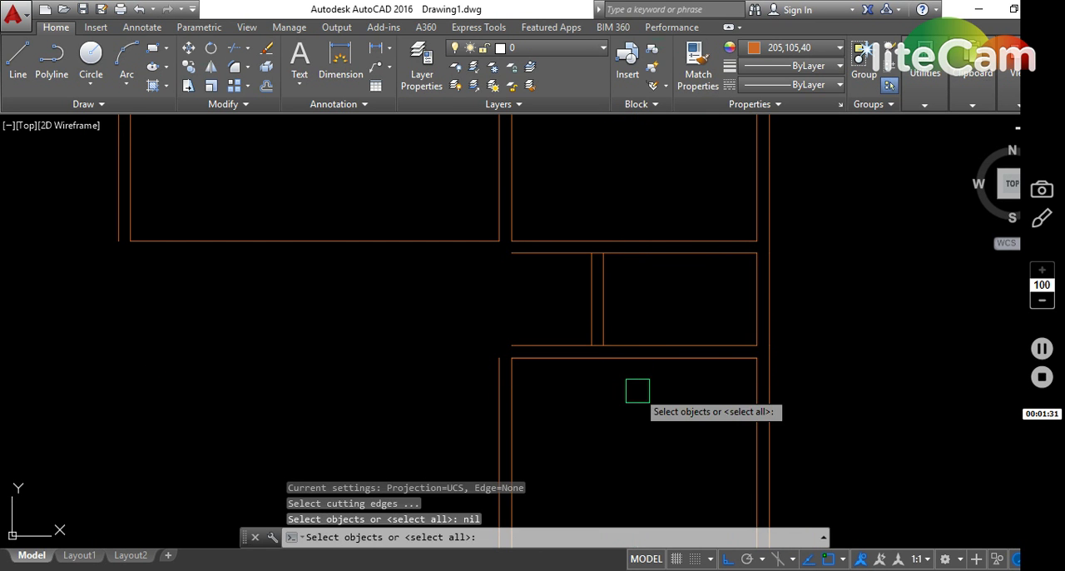
left_click(637, 390)
left_click(578, 246)
key("Return")
scroll(587, 248, "up", 3)
left_click(596, 252)
scroll(623, 309, "down", 3)
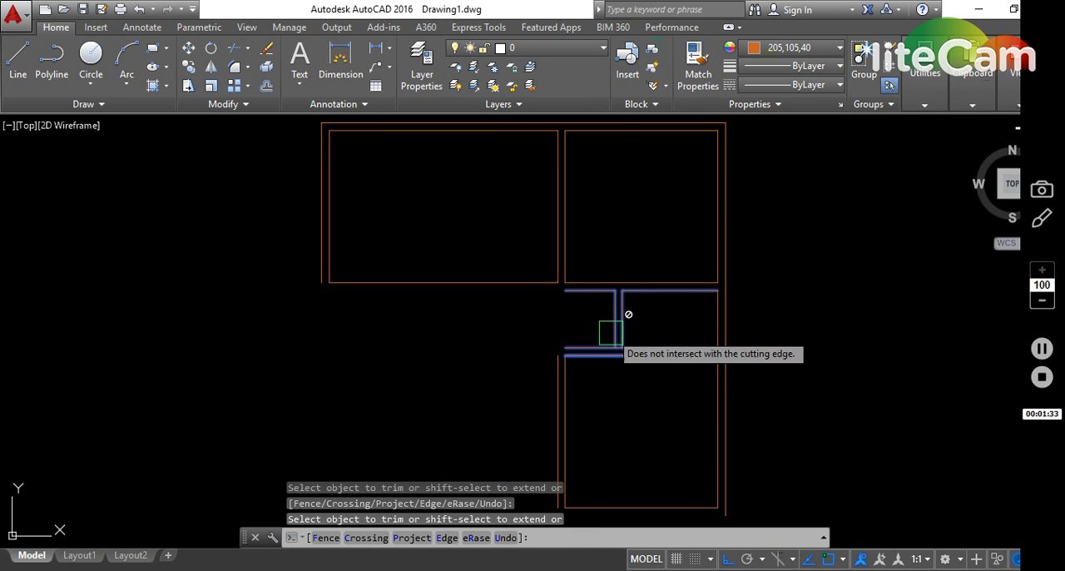
scroll(618, 346, "up", 3)
left_click(645, 334)
key("Escape")
- Fillet the wall line left of the partition with the lower room's outer left wall line
type("f")
key("Return")
left_click(458, 334)
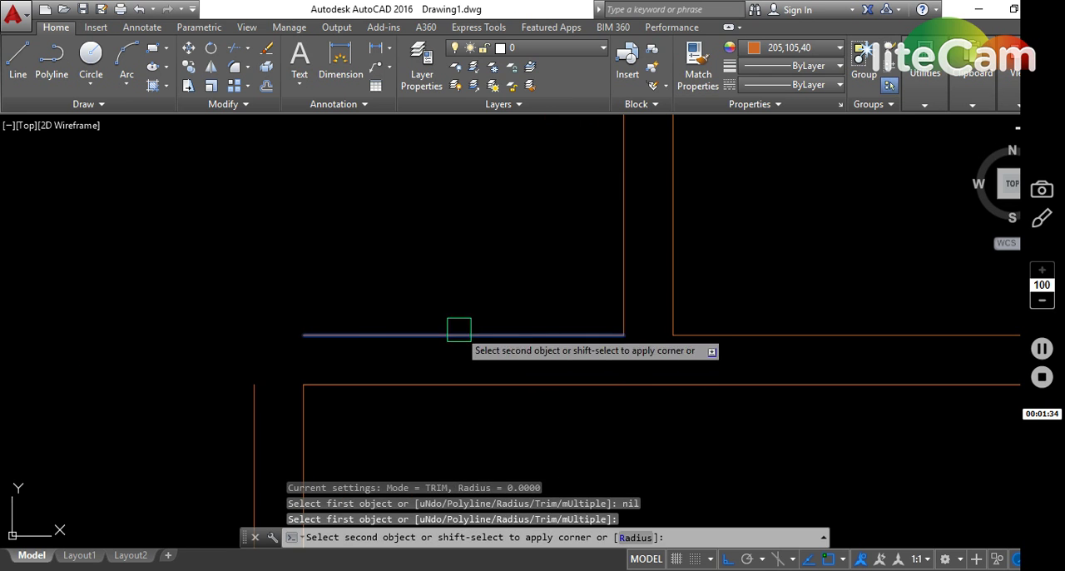
left_click(247, 386)
scroll(452, 342, "down", 5)
scroll(461, 309, "up", 2)
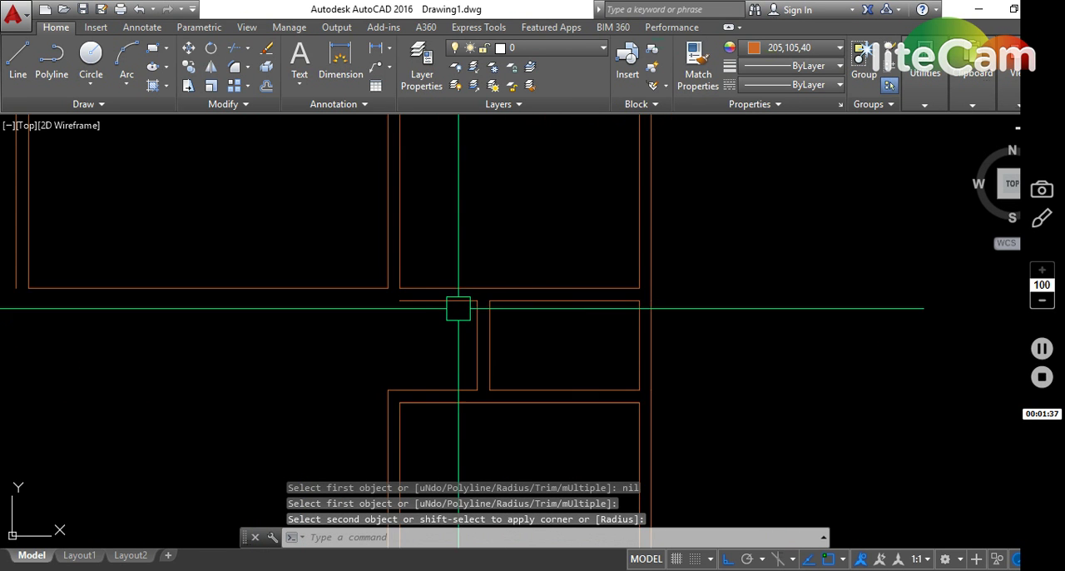
scroll(482, 316, "down", 2)
scroll(482, 315, "up", 1)
key("Escape")
scroll(478, 307, "up", 2)
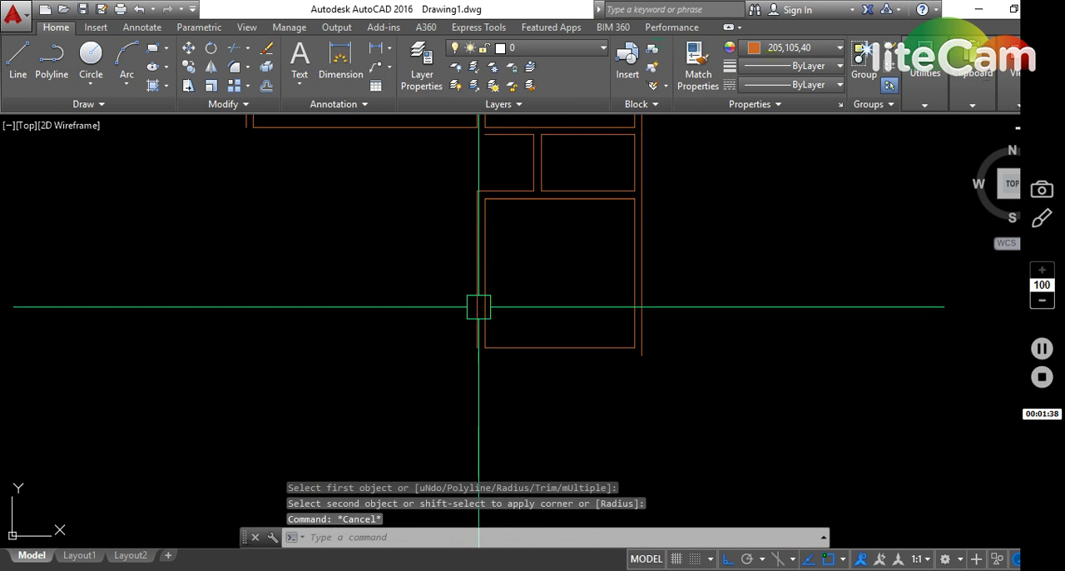
- Mirror the small room's four short vertical wall lines about a horizontal axis through the lower room's midpoint, keeping the originals
left_click(694, 163)
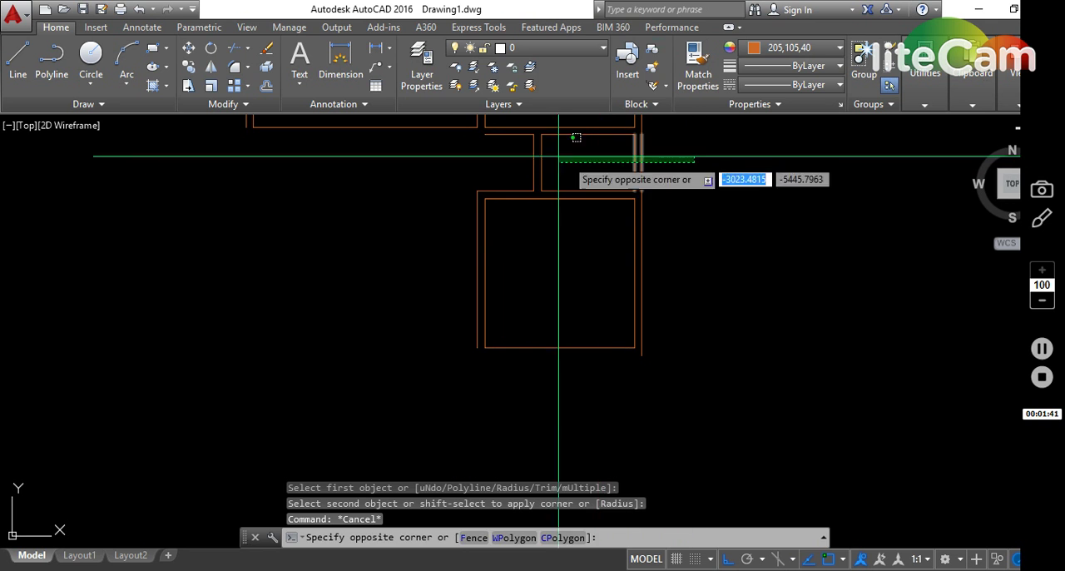
left_click(483, 164)
type("M")
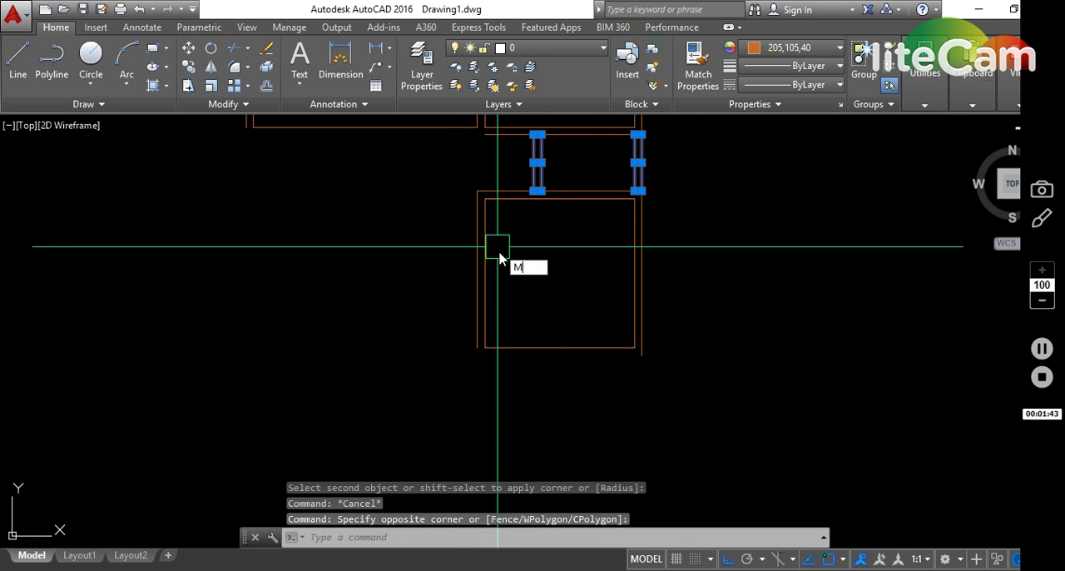
type("I")
key("Return")
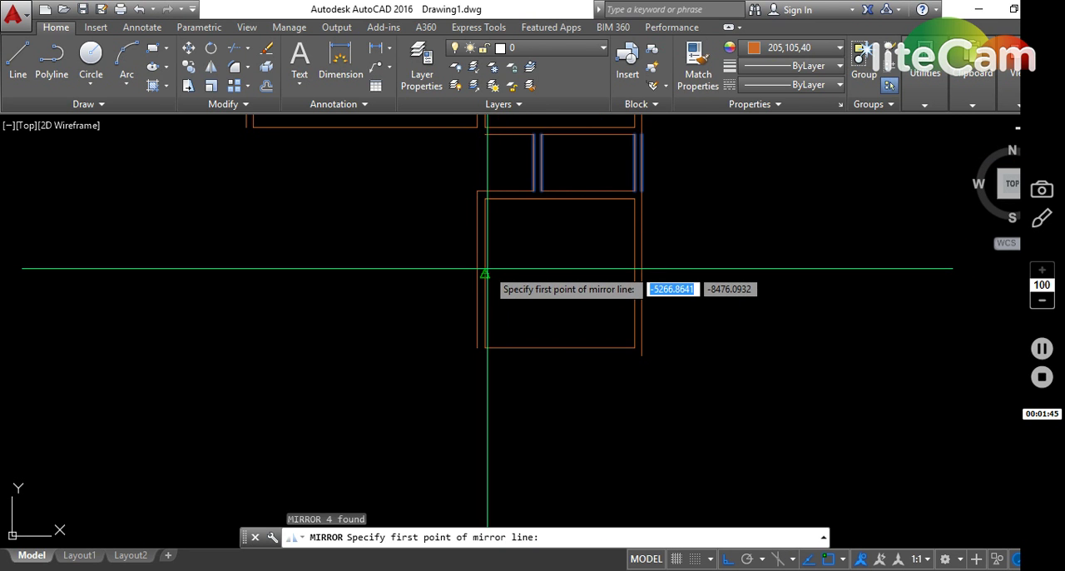
left_click(488, 269)
left_click(574, 270)
key("Return")
key("Escape")
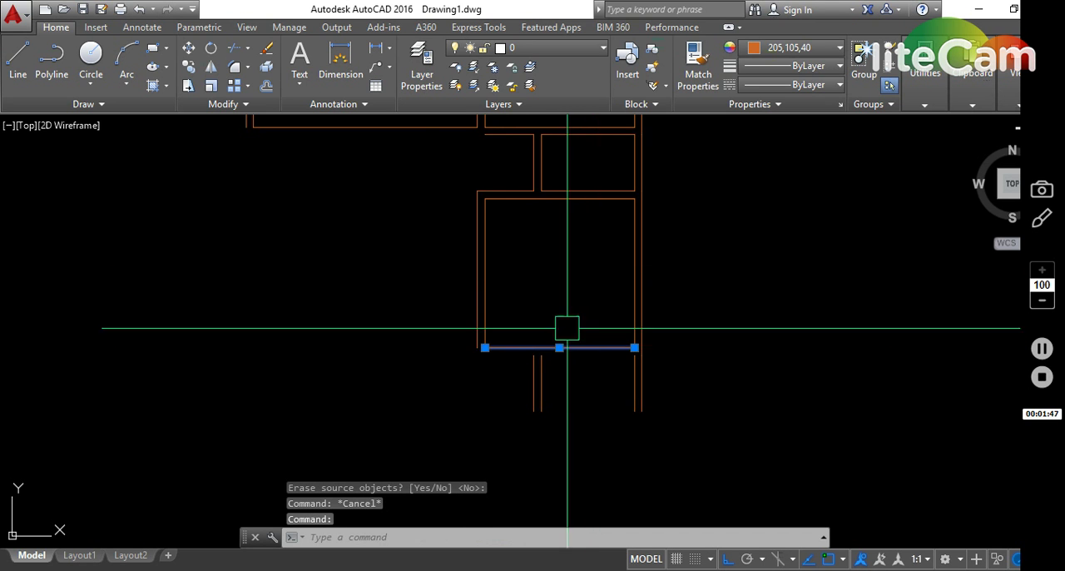
- Copy the lower room's inner bottom wall line 200 downward
scroll(567, 329, "up", 2)
type("co")
key("Return")
left_click(569, 262)
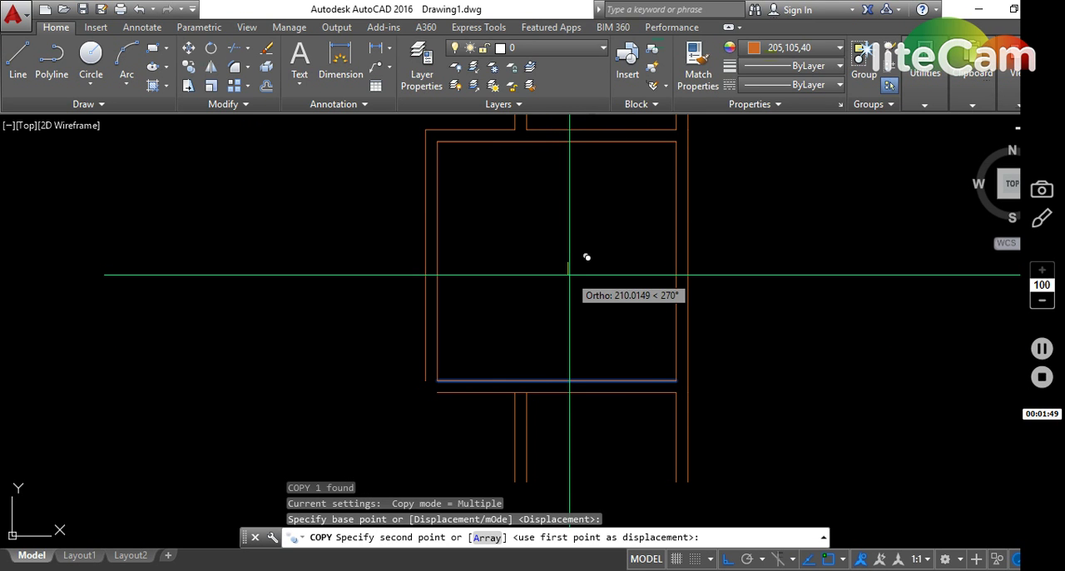
type("200")
key("Return")
key("Escape")
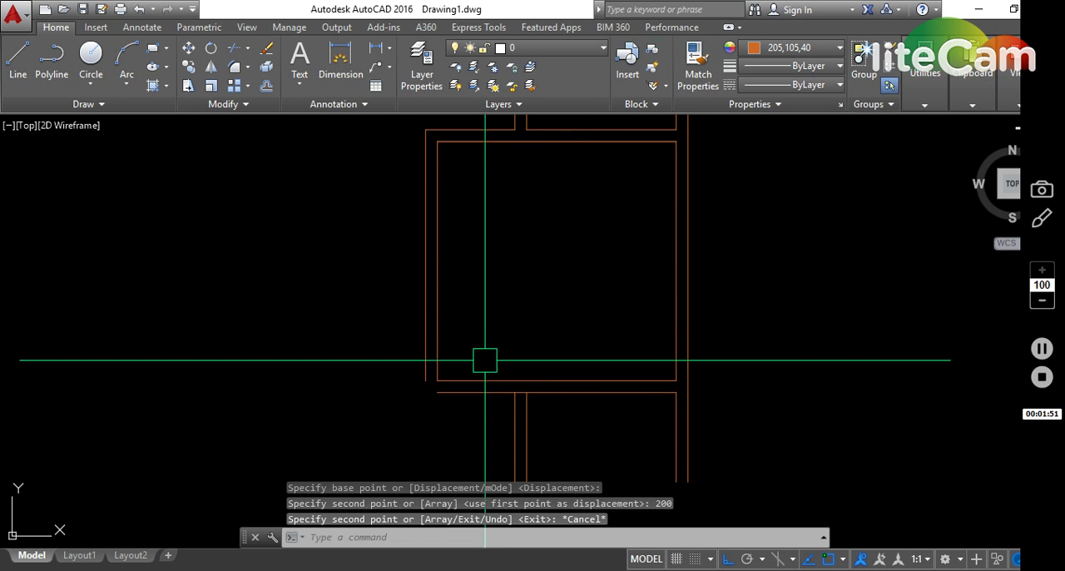
- Fillet the lower room's outer bottom wall line with its outer left wall line
type("f")
key("Return")
left_click(430, 390)
left_click(420, 351)
key("Escape")
middle_click_drag(468, 332, 481, 265)
key("Escape")
- Mirror the lower room's two bottom wall lines about a horizontal axis through the partition's midpoint below, keeping the originals
left_click(606, 346)
left_click(578, 267)
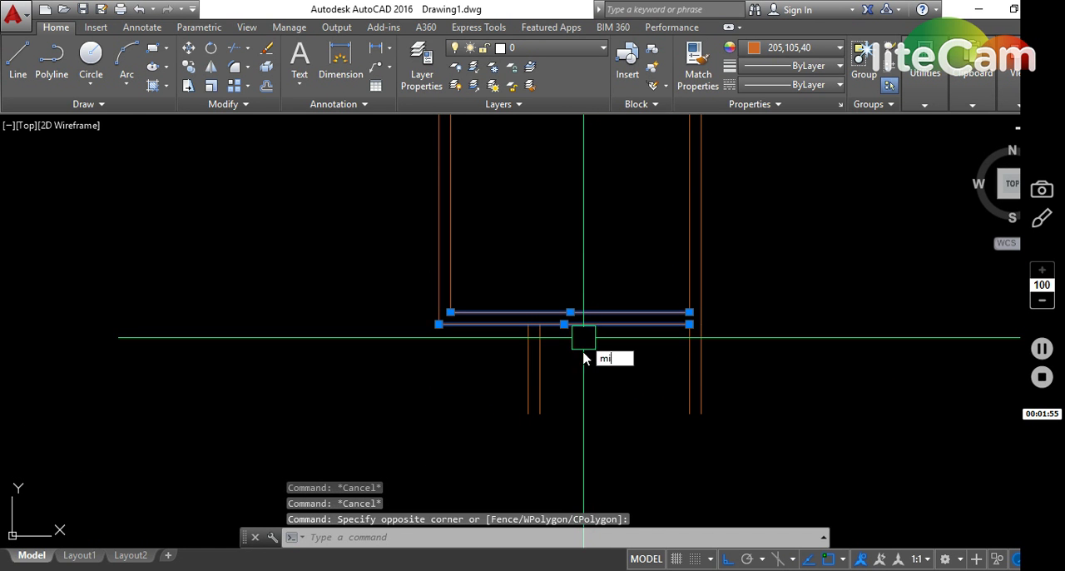
type("mi")
key("Return")
left_click(540, 368)
left_click(611, 362)
key("Return")
- Move the two mirrored horizontal wall lines 1000 downward
left_click(613, 365)
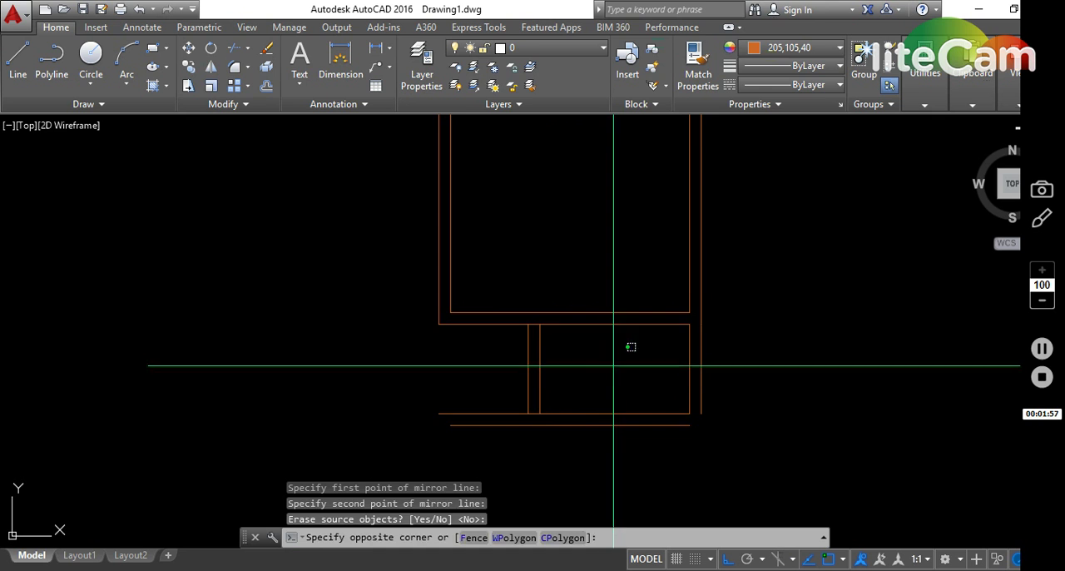
left_click(640, 434)
type("m")
key("Return")
left_click(772, 331)
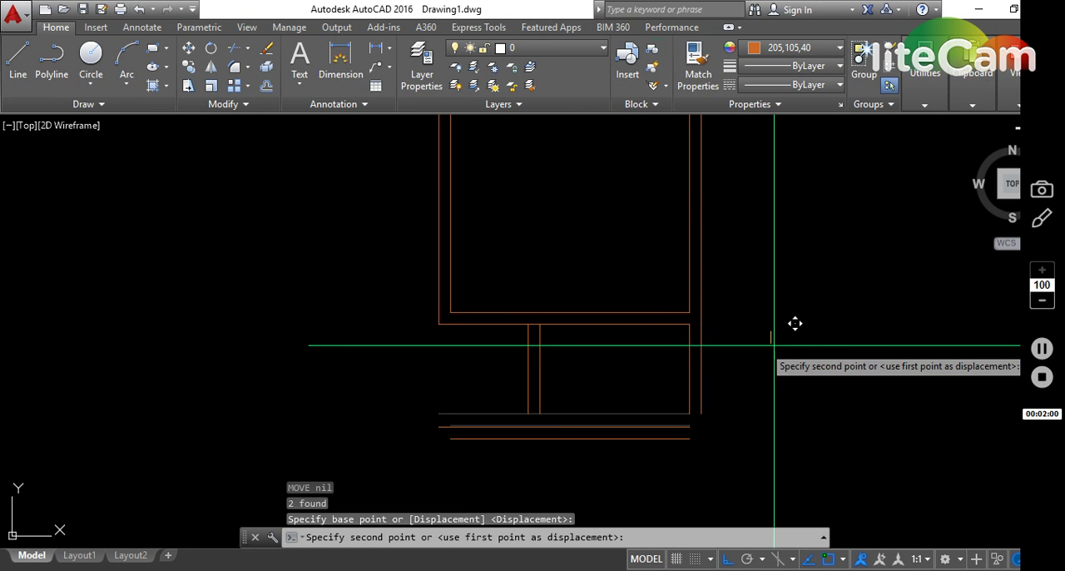
type("1000")
key("Return")
middle_click_drag(758, 324, 757, 247)
key("Escape")
key("Escape")
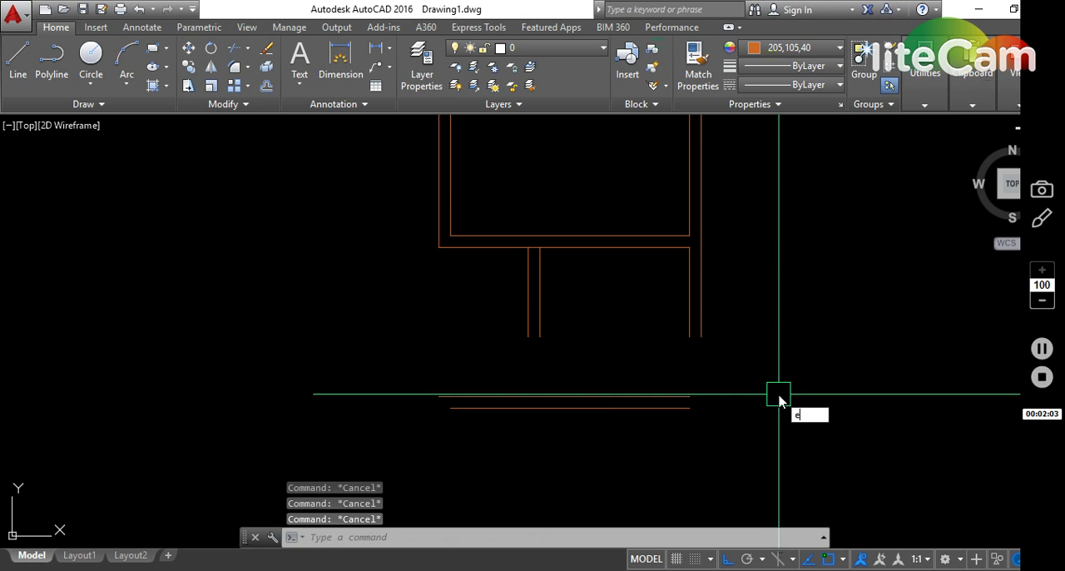
left_click(769, 441)
left_click(499, 304)
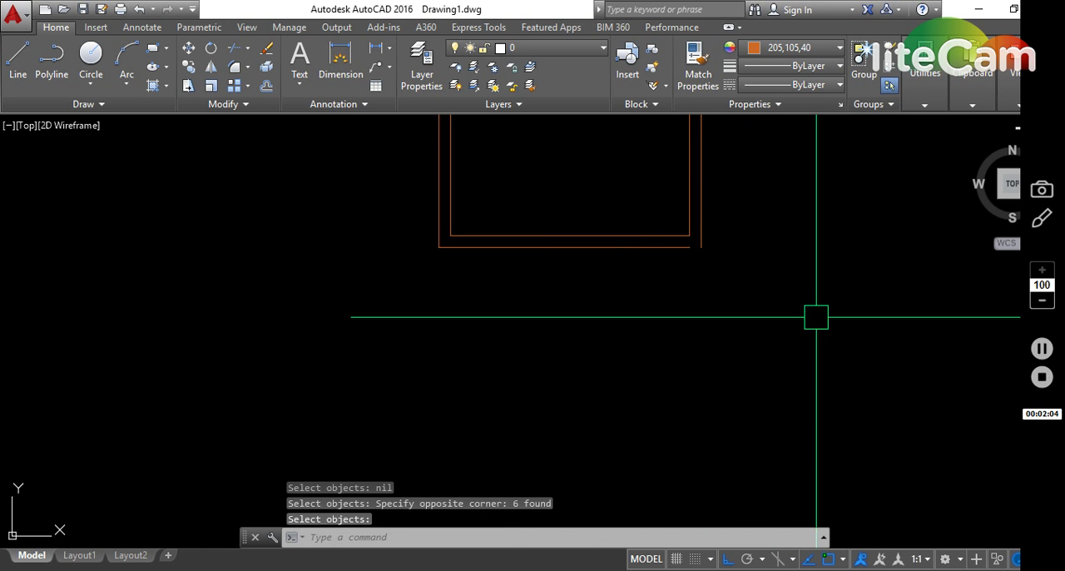
type("u")
key("Return")
key("Escape")
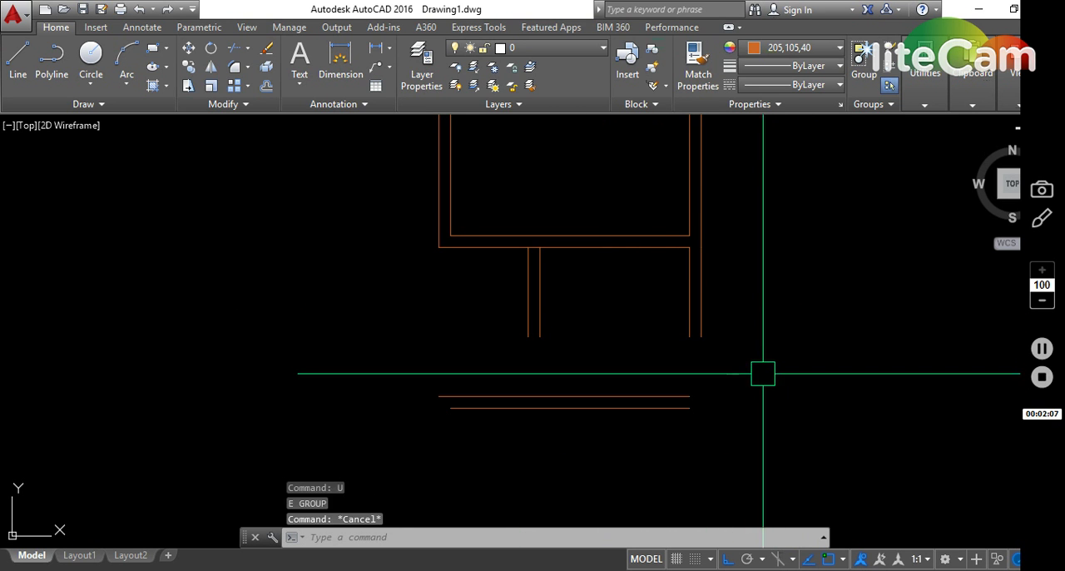
- Extend the two partition lines and the inner right wall line down to the moved wall lines
type("ex")
key("Return")
left_click(782, 415)
left_click(476, 301)
key("Return")
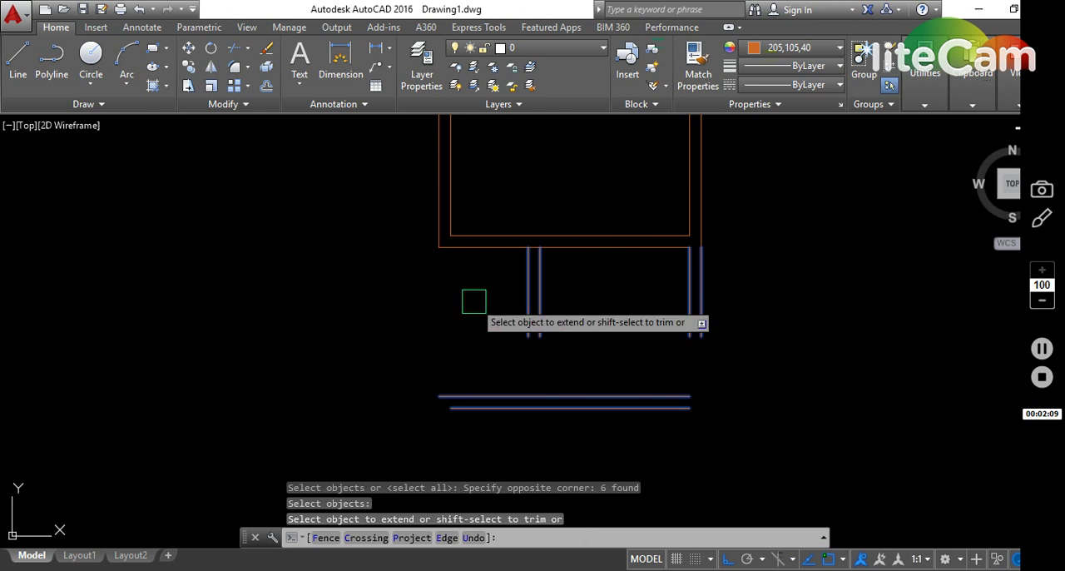
left_click(780, 321)
left_click(504, 286)
key("Escape")
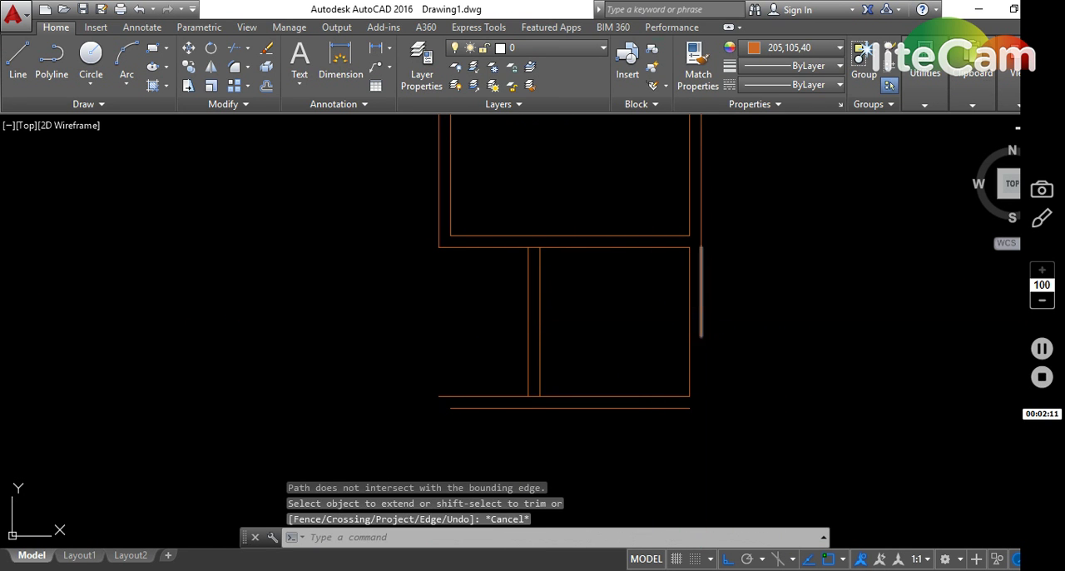
- Fillet the outer right wall line with the lowest horizontal wall line
type("f")
key("Return")
left_click(702, 325)
left_click(661, 408)
key("Escape")
key("Escape")
key("Escape")
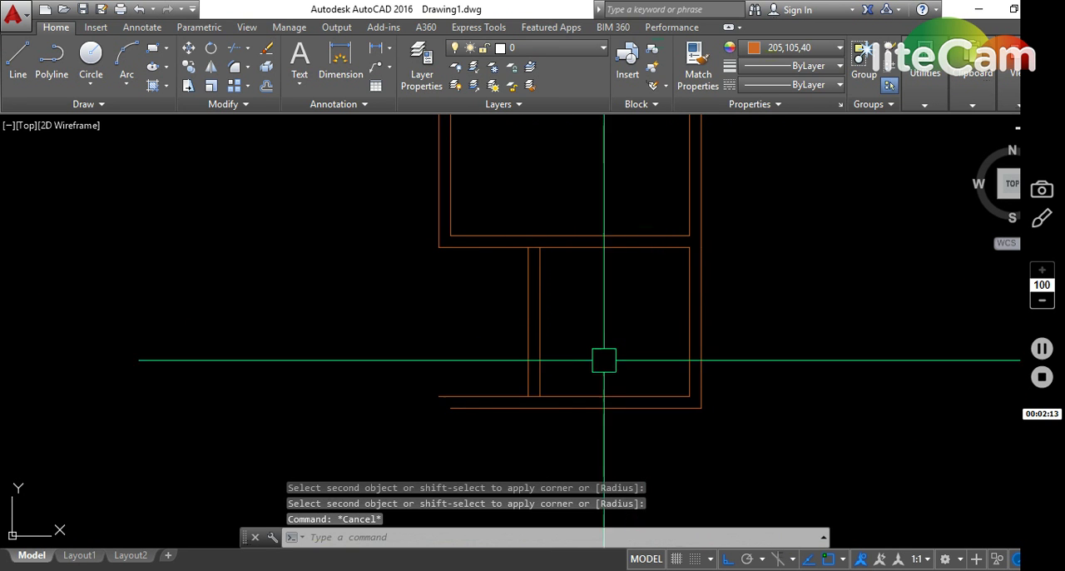
- Trim the horizontal wall line between the two partition lines at the lower partition's top end
type("tr")
key("Return")
left_click(578, 445)
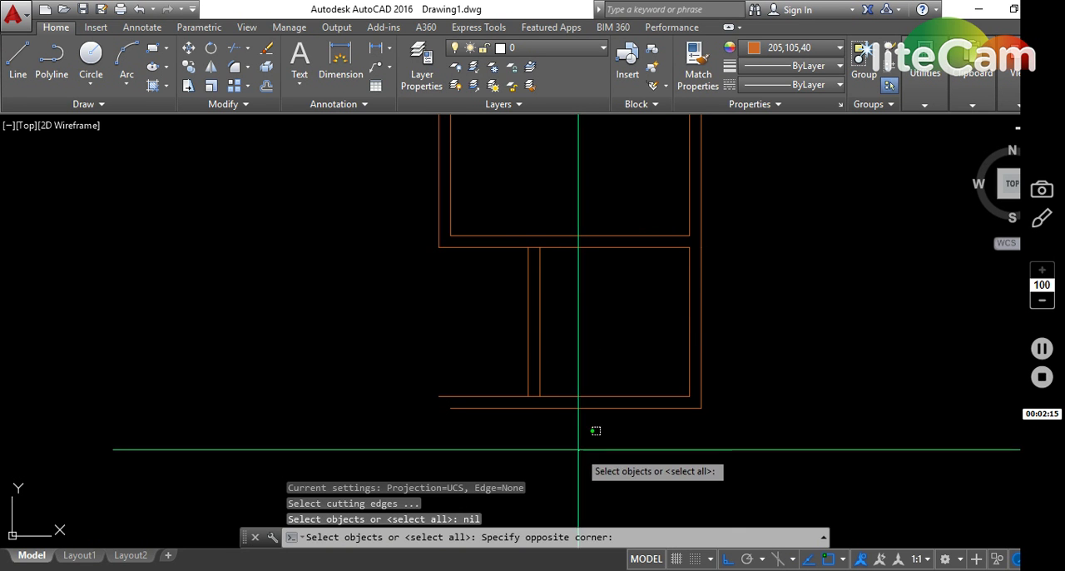
left_click(512, 224)
scroll(535, 247, "up", 4)
key("Return")
left_click(529, 241)
scroll(553, 269, "down", 5)
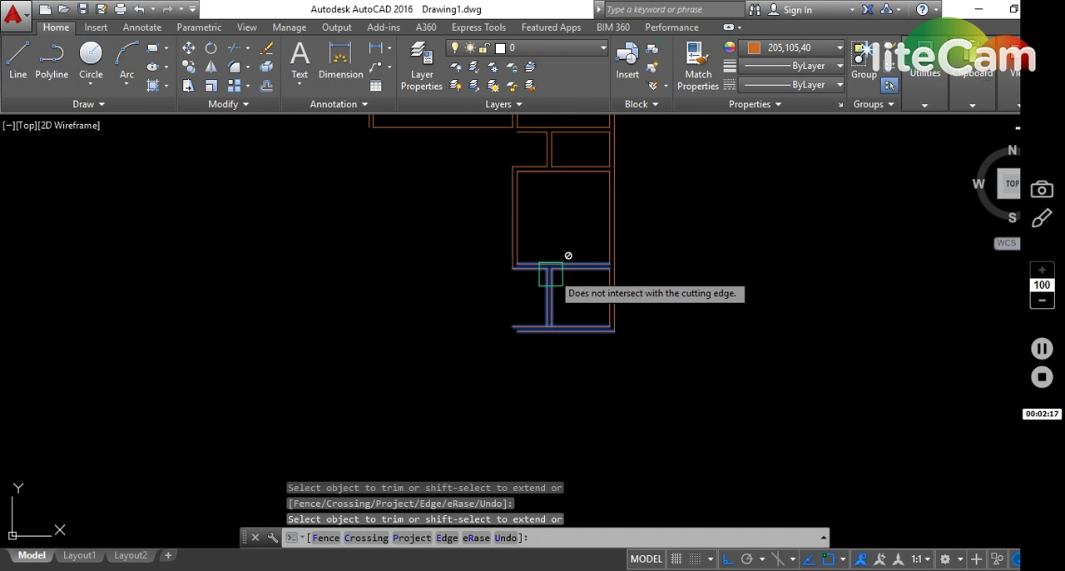
scroll(545, 333, "up", 5)
key("Escape")
- Trim the horizontal wall line between the two partition lines at the lower partition's bottom end
key("Return")
left_click(681, 392)
left_click(550, 271)
key("Return")
scroll(578, 309, "up", 2)
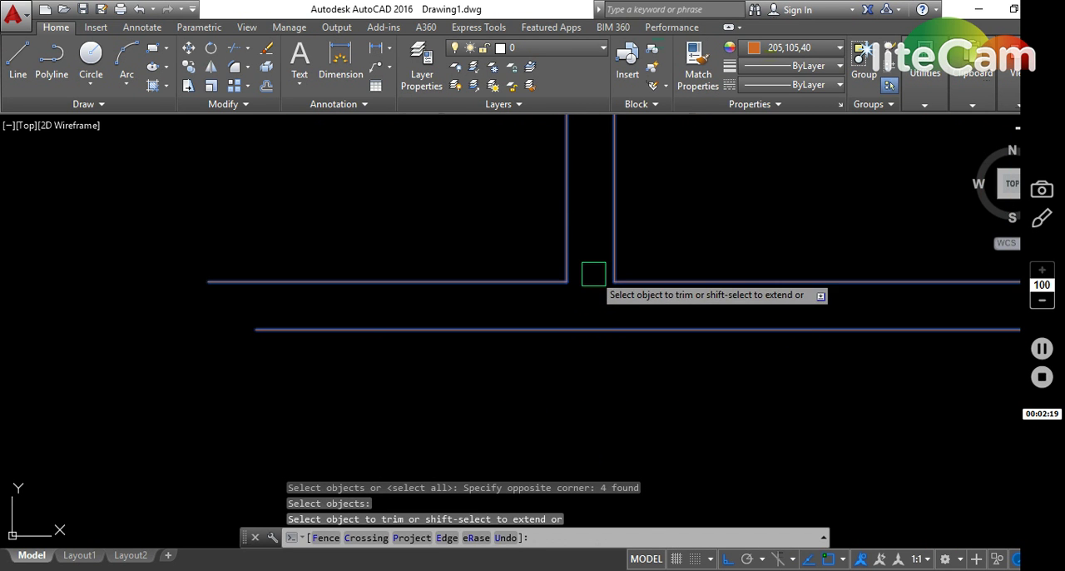
key("Escape")
scroll(642, 225, "down", 4)
- Mirror the square middle room's walls about a horizontal axis through the lower partition's midpoint, keeping the originals
middle_click_drag(641, 225, 644, 237)
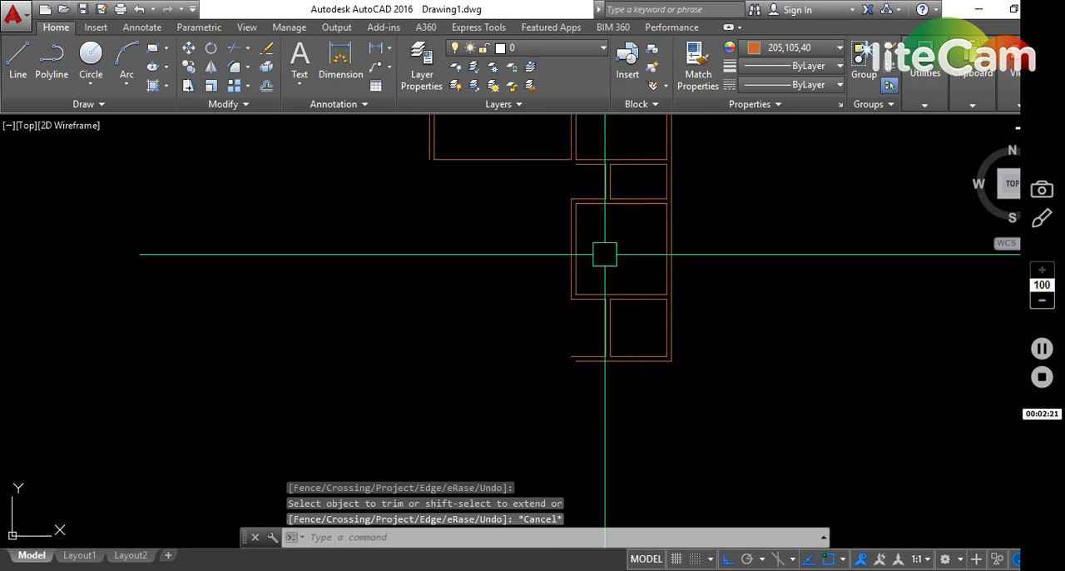
left_click(544, 199)
left_click(714, 302)
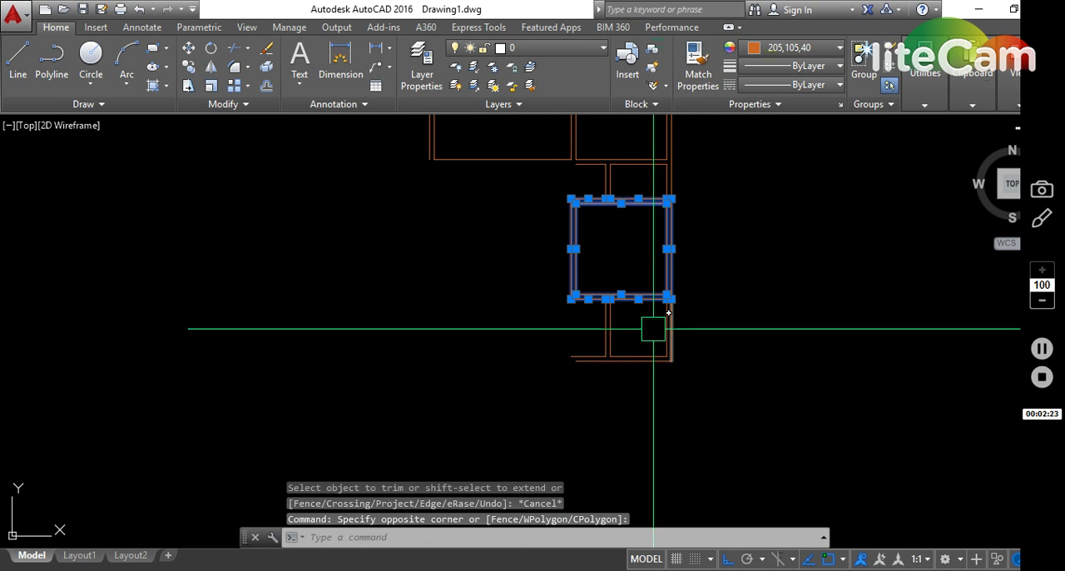
type("mi")
key("Return")
left_click(610, 329)
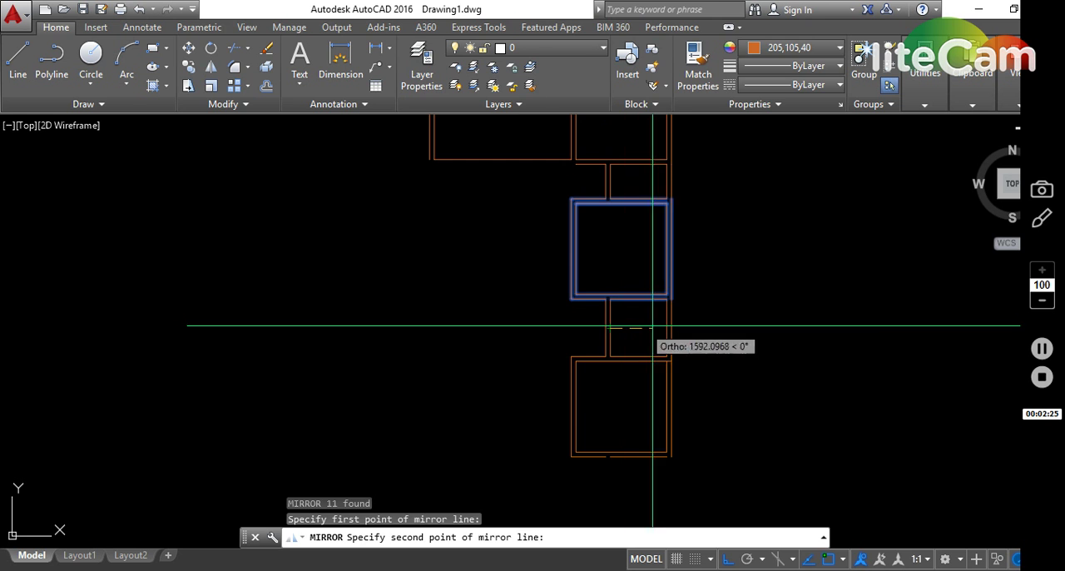
left_click(741, 325)
key("Return")
middle_click_drag(524, 221, 542, 327)
key("Escape")
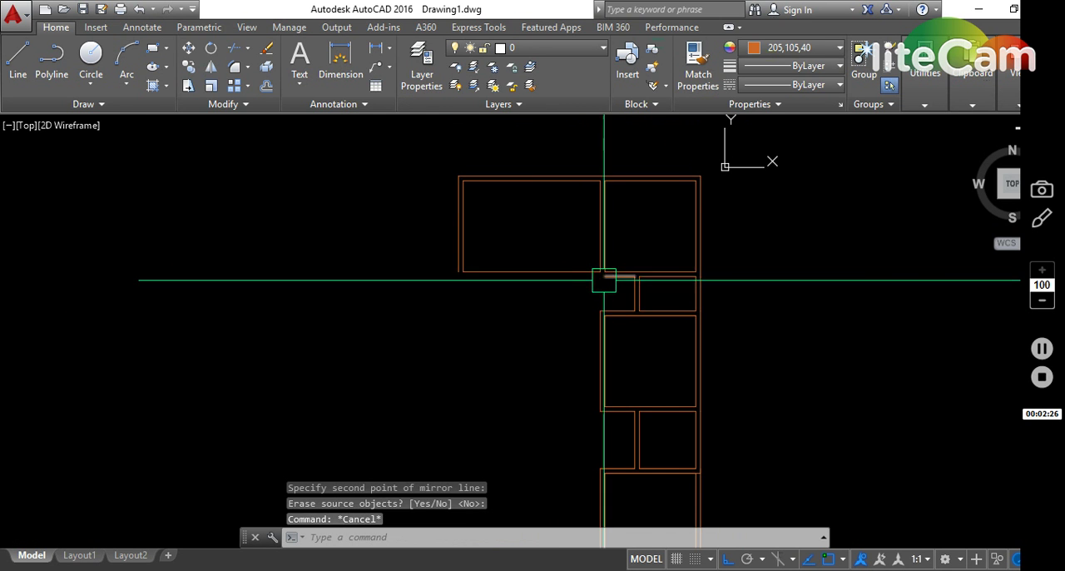
- Fillet the wall line left of the upper partition with the upper left room's outer left wall line
scroll(607, 279, "up", 4)
key("Escape")
type("f")
key("Return")
left_click(623, 255)
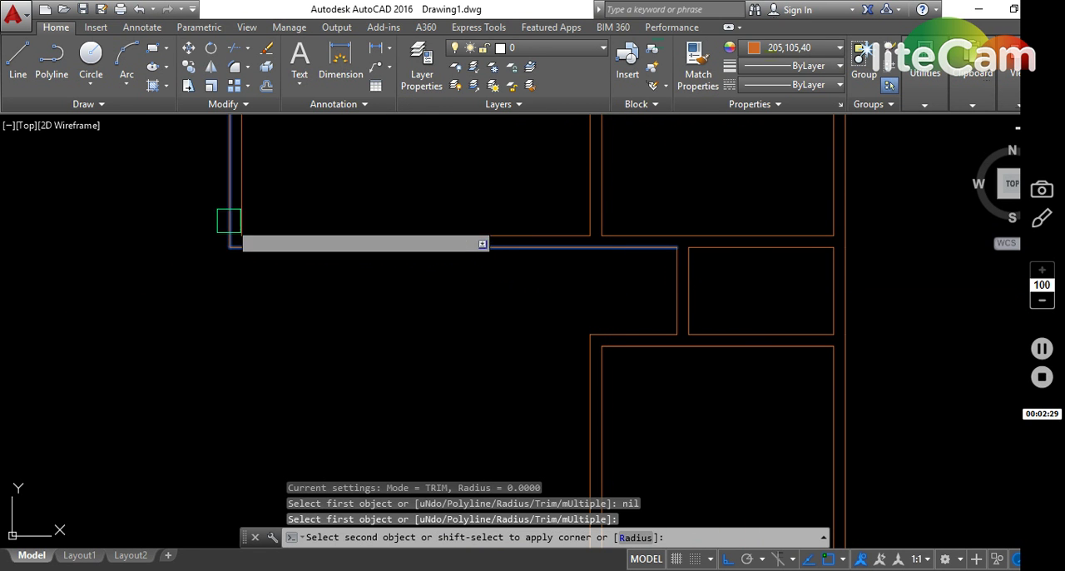
scroll(228, 208, "down", 4)
key("Escape")
middle_click_drag(255, 209, 326, 342)
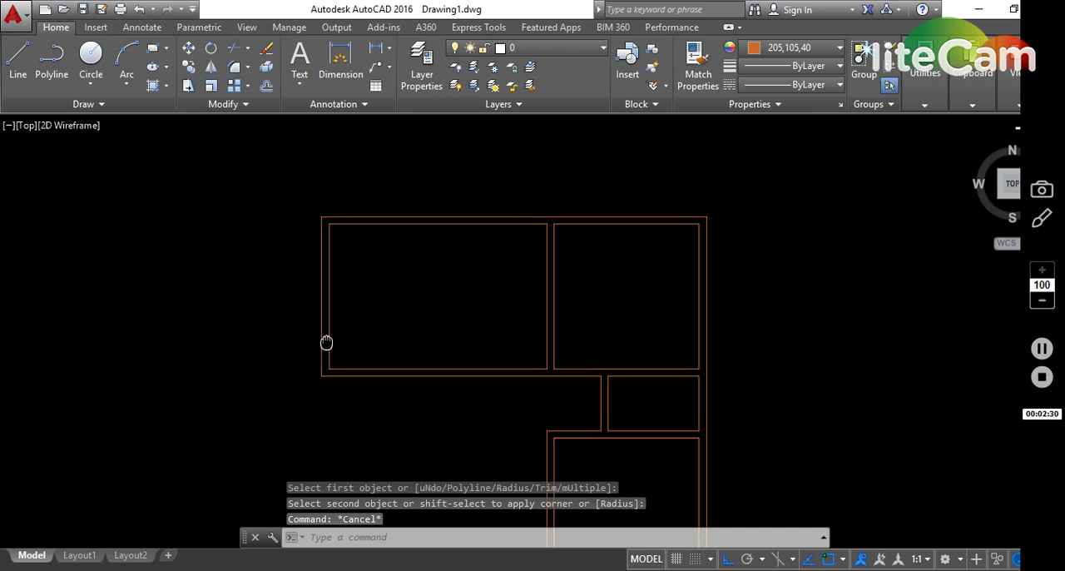
- Copy the upper left room's walls and partition down to the lower right room's left wall, using the partition line's midpoint as base point
left_click(281, 186)
left_click(568, 399)
type("c")
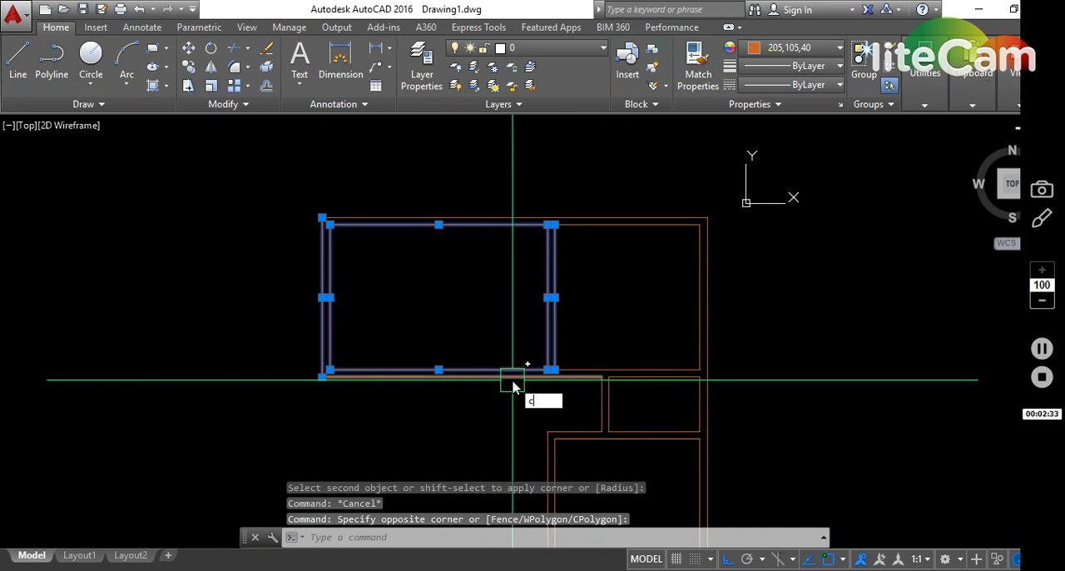
type("o")
key("Return")
left_click(555, 295)
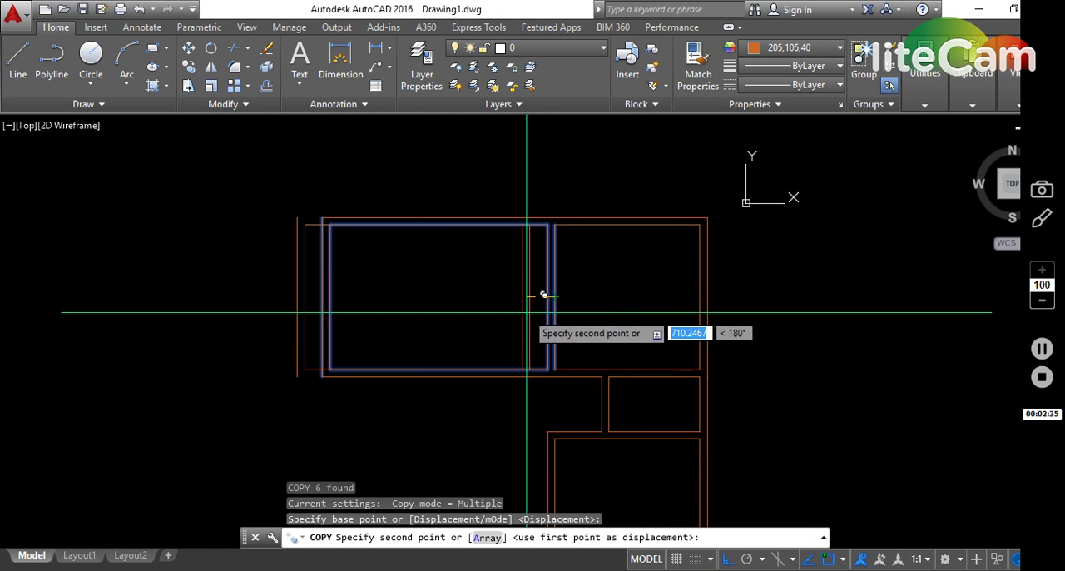
scroll(547, 400, "down", 3)
scroll(554, 408, "up", 4)
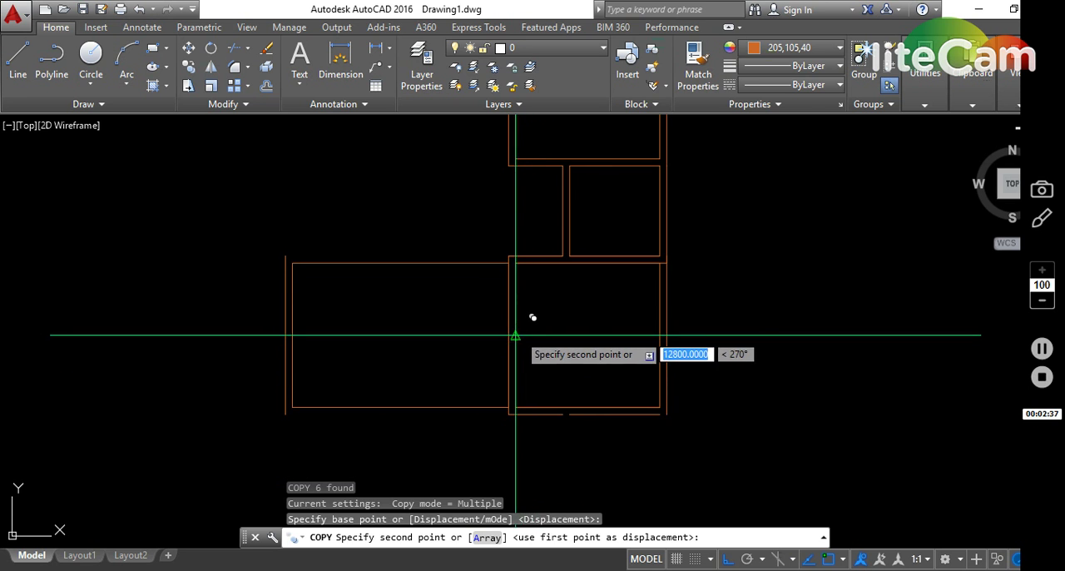
left_click(515, 335)
key("Escape")
key("Escape")
key("Escape")
- Fillet the lower left room's inner top wall line with the partition line between the two lower rooms
scroll(519, 280, "up", 2)
type("f")
key("Return")
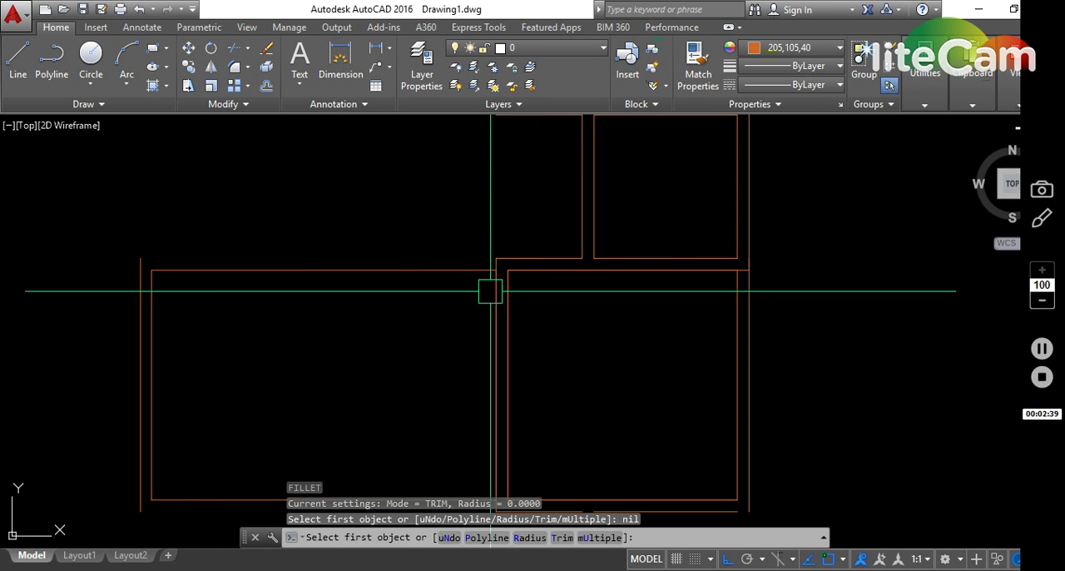
left_click(495, 290)
key("Escape")
key("Escape")
- Erase the duplicate vertical partition line that rises past the lower left room's inner top wall line
scroll(497, 262, "up", 6)
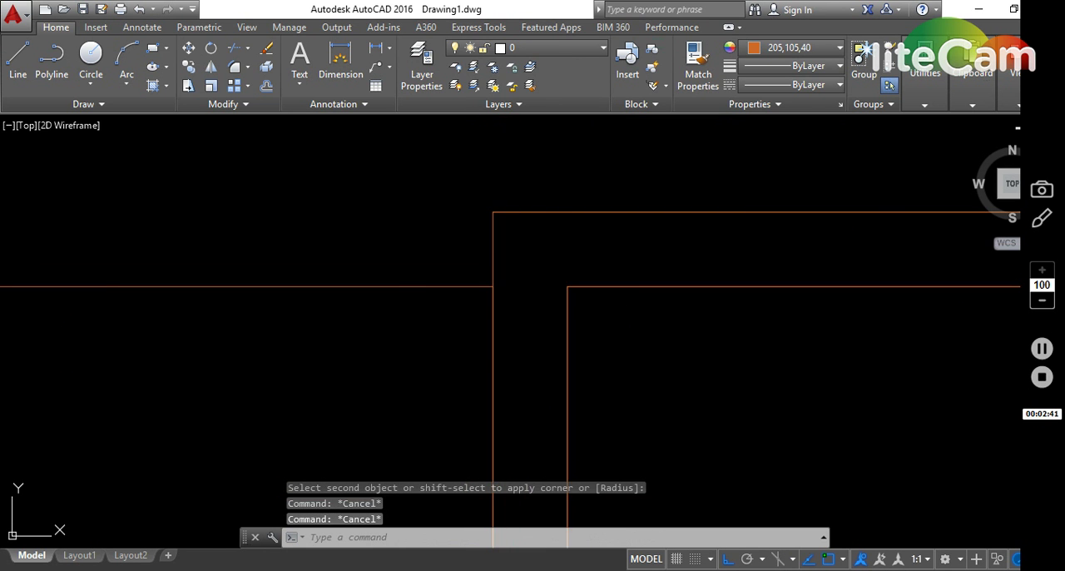
left_click(516, 241)
left_click(462, 255)
type("e")
key("Return")
key("Escape")
- Fillet the horizontal wall line above the lower partition with the lower left room's outer left wall line
key("f")
key("Return")
left_click(494, 219)
scroll(487, 235, "down", 8)
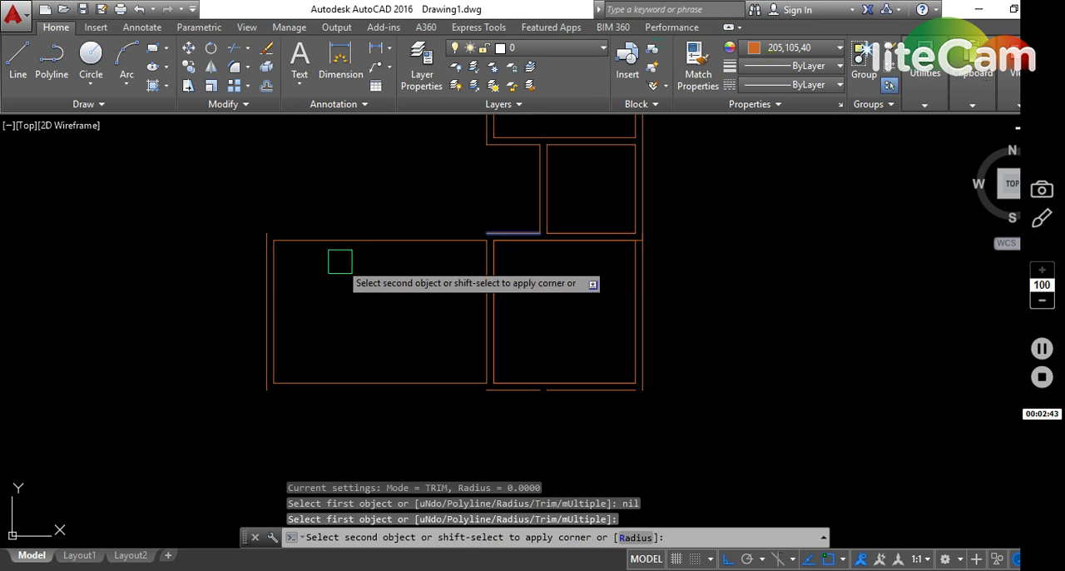
key("Escape")
key("Escape")
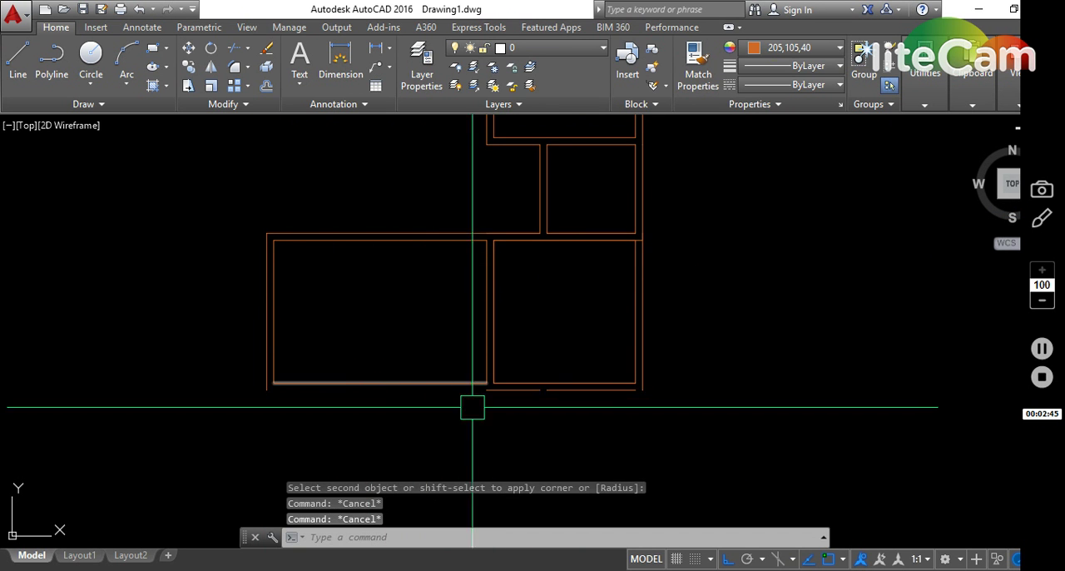
- Erase the short left segment of the broken outer bottom wall line under the lower right room
left_click(494, 389)
type("e")
key("Return")
- Fillet the remaining outer bottom wall segment with the plan's outer right wall line
key("Return")
key("Escape")
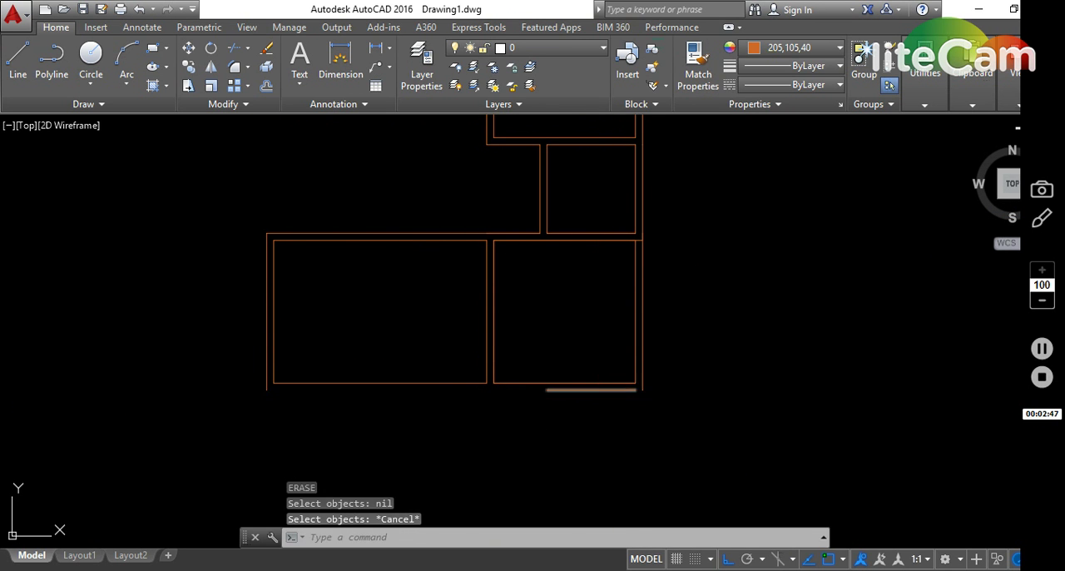
type("f")
- Fillet the outer bottom wall line with the lower left room's outer left wall line
key("Return")
left_click(613, 396)
left_click(648, 380)
key("Escape")
key("Escape")
type("f")
key("Return")
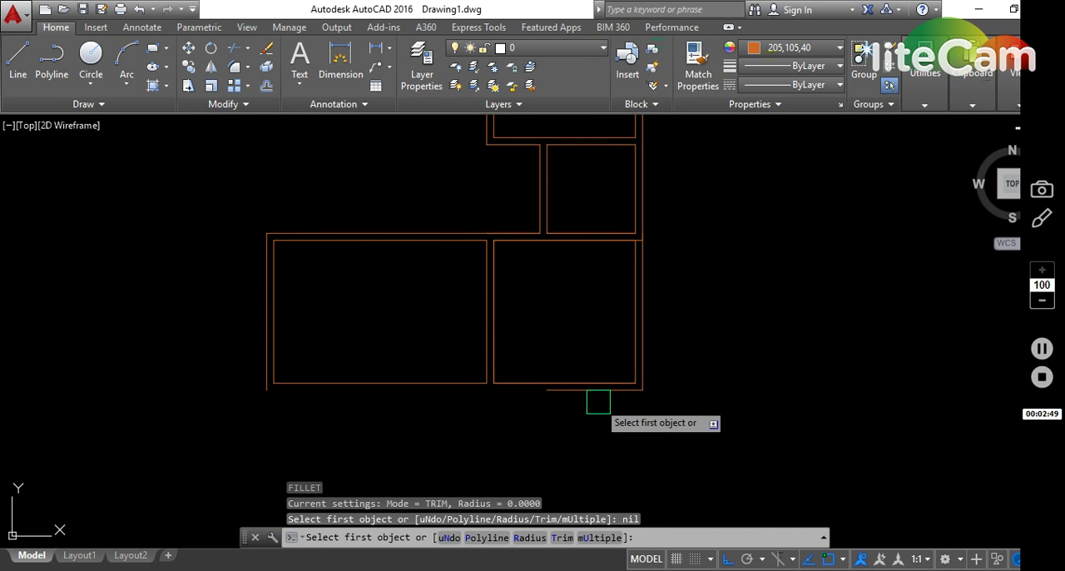
left_click(597, 401)
left_click(255, 359)
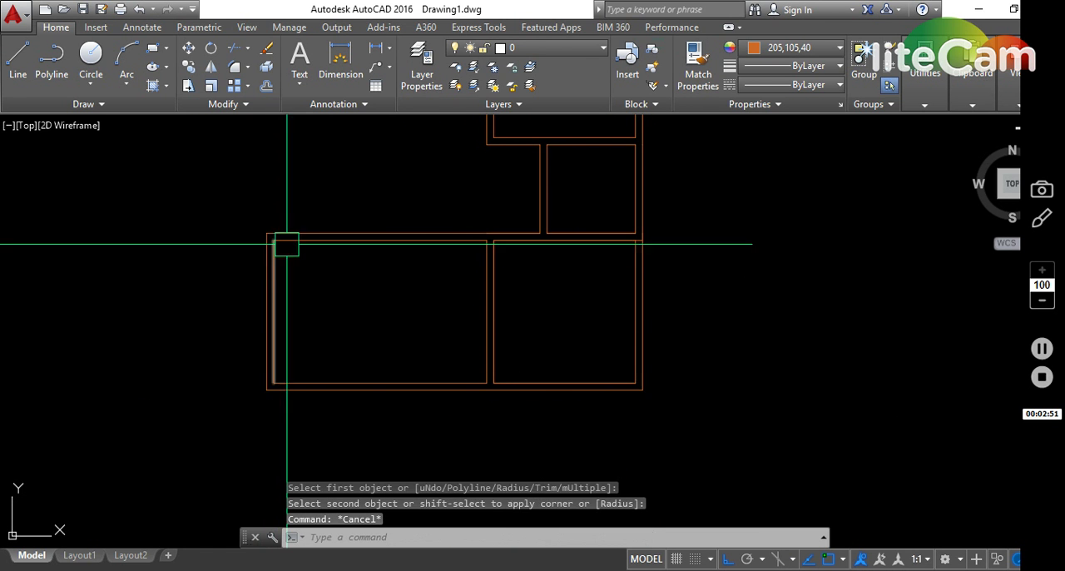
- Copy the lower right square room from its inner bottom left corner to the lower left room's inner top left corner
middle_click_drag(286, 244, 385, 335)
mouse_move(632, 381)
middle_mouse_down()
mouse_move(654, 381)
mouse_move(637, 309)
mouse_move(563, 329)
middle_mouse_up()
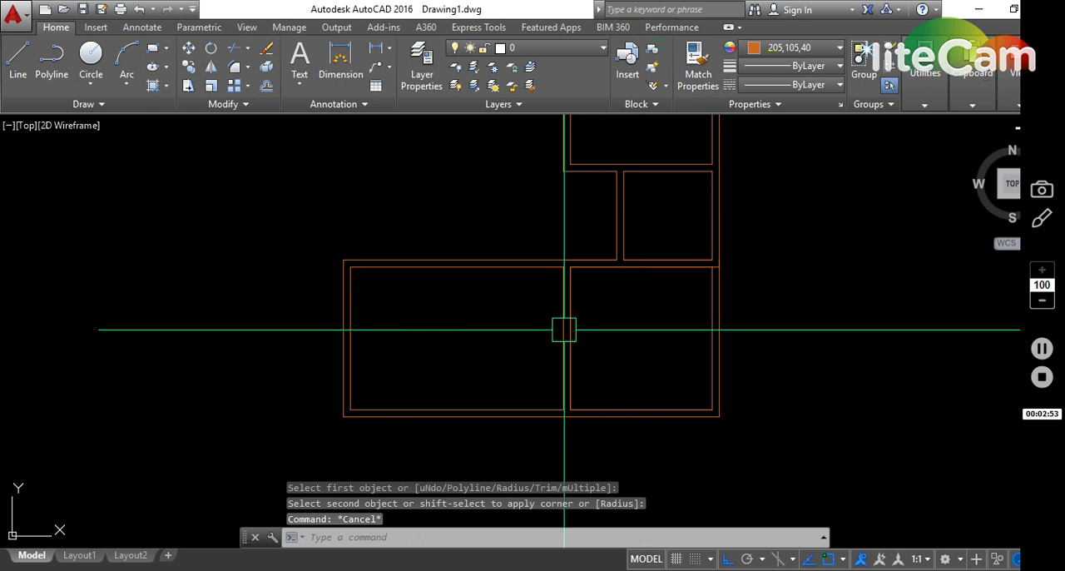
left_click(532, 225)
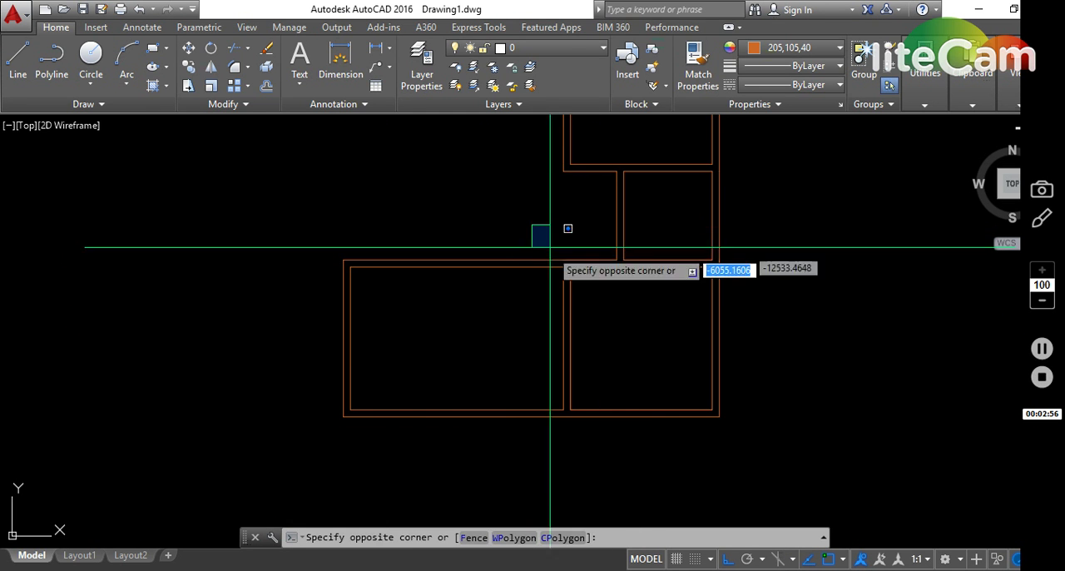
left_click(760, 469)
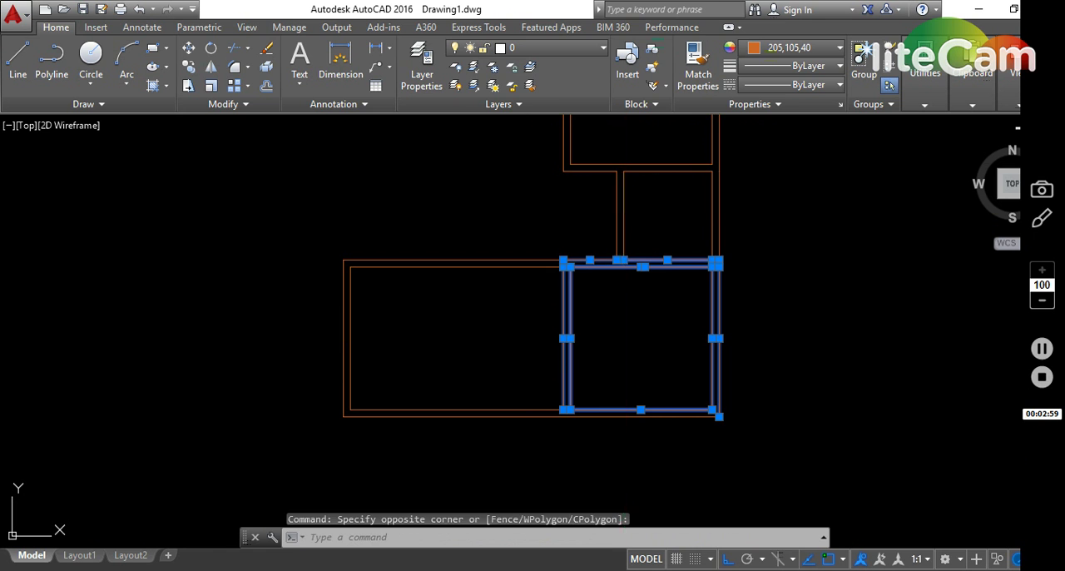
type("co")
key("Return")
left_click(567, 409)
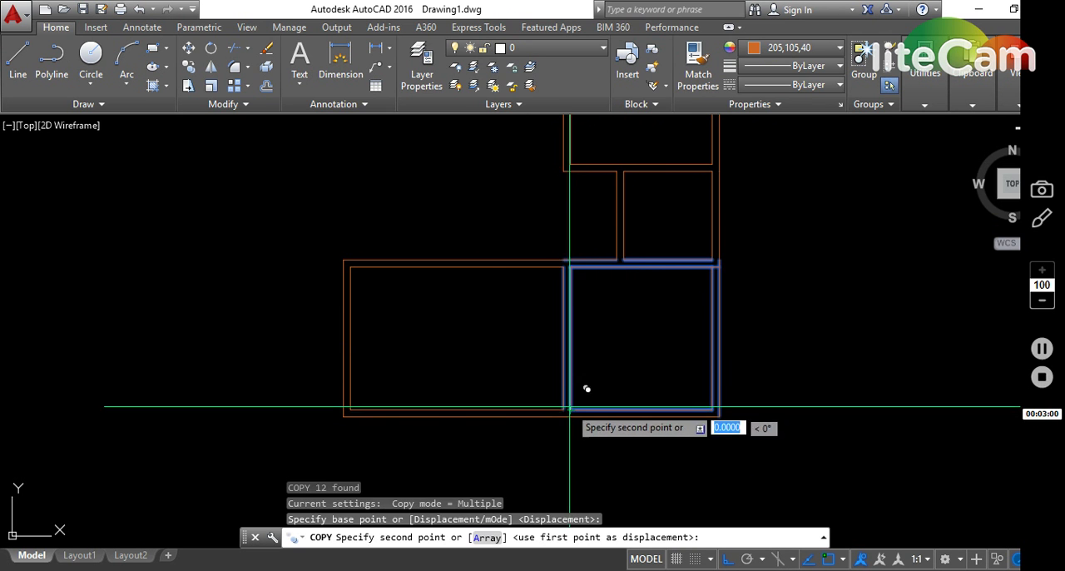
left_click(350, 267)
key("Escape")
- Fillet the copied square room's inner right wall line with the horizontal wall line along its bottom
scroll(478, 272, "up", 5)
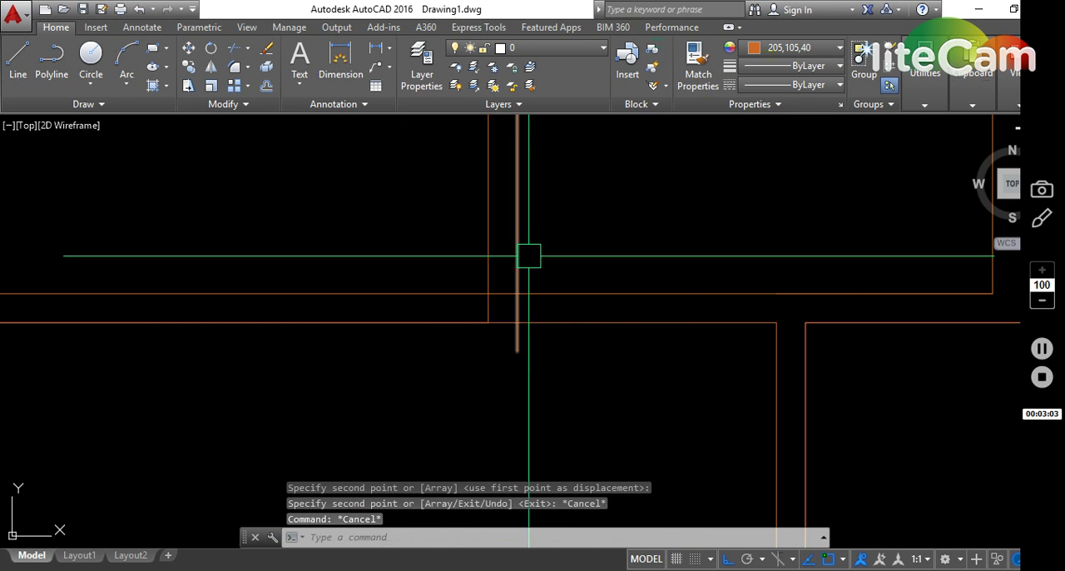
type("f")
key("Return")
left_click(479, 273)
key("Escape")
key("Escape")
scroll(571, 257, "down", 4)
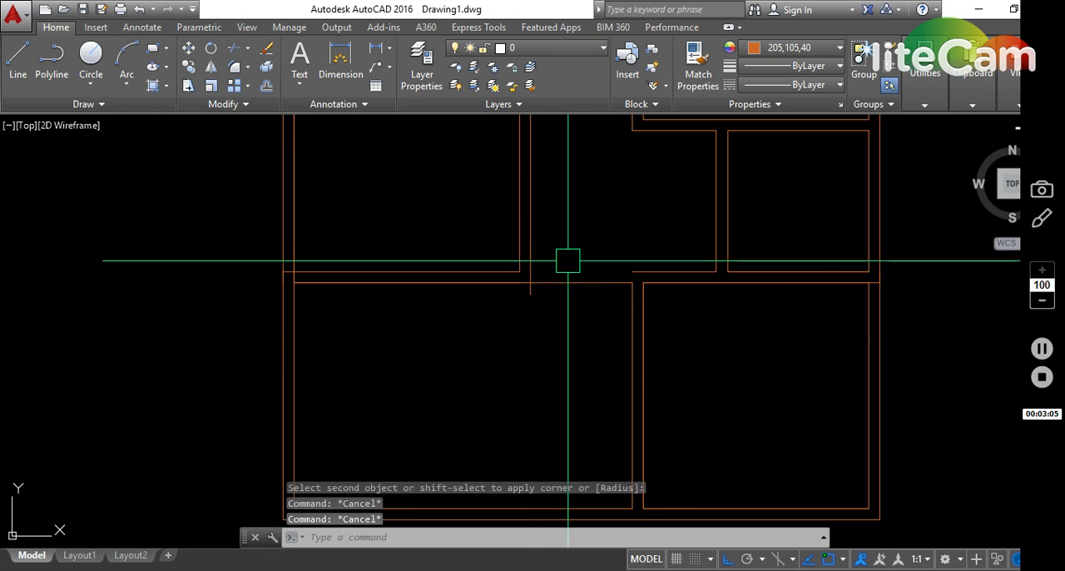
- Fillet the horizontal wall stub beside the small room with the copied square room's outer right wall line
type("f")
key("Return")
left_click(648, 269)
left_click(532, 225)
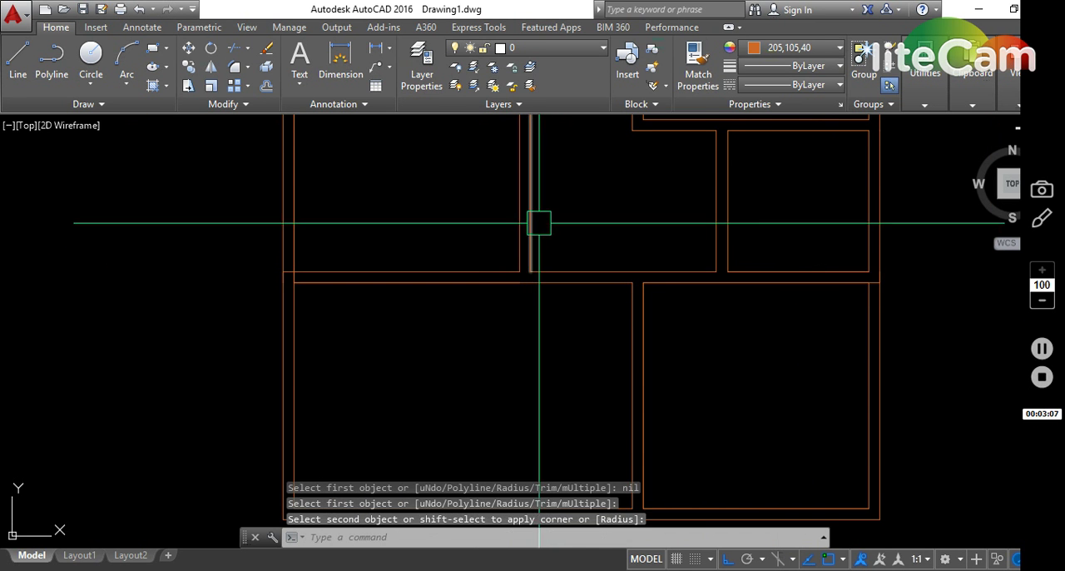
- Fillet the copied square room's inner left wall line with its bottom wall line
scroll(311, 270, "up", 4)
key("Return")
left_click(301, 272)
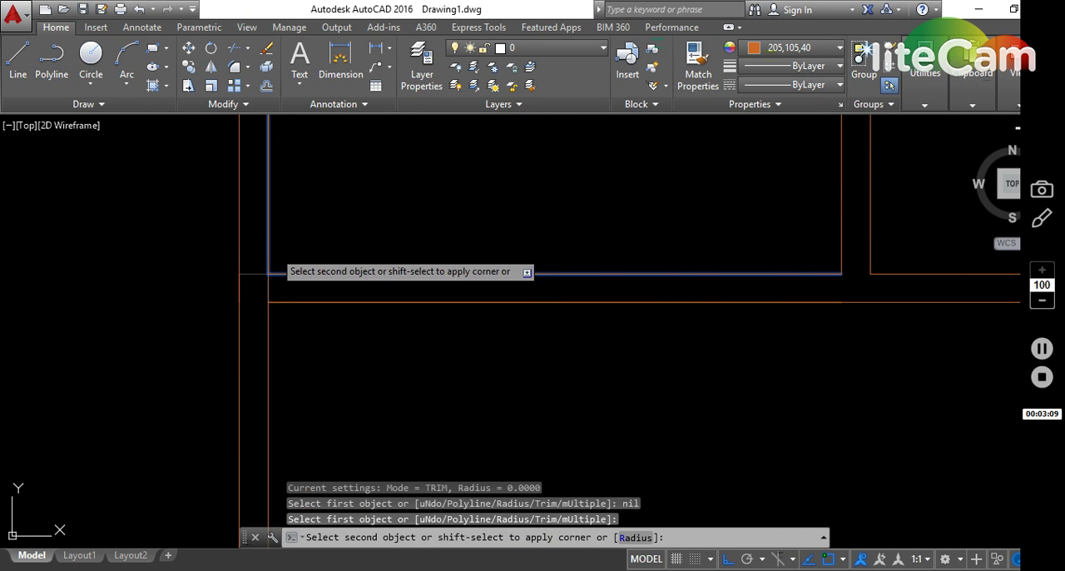
left_click(271, 250)
key("Escape")
- Erase the leftover horizontal line crossing the outer left wall at the copied square room's bottom left corner
scroll(291, 291, "up", 4)
left_click(283, 285)
left_click(205, 277)
type("e")
key("Return")
scroll(308, 291, "down", 8)
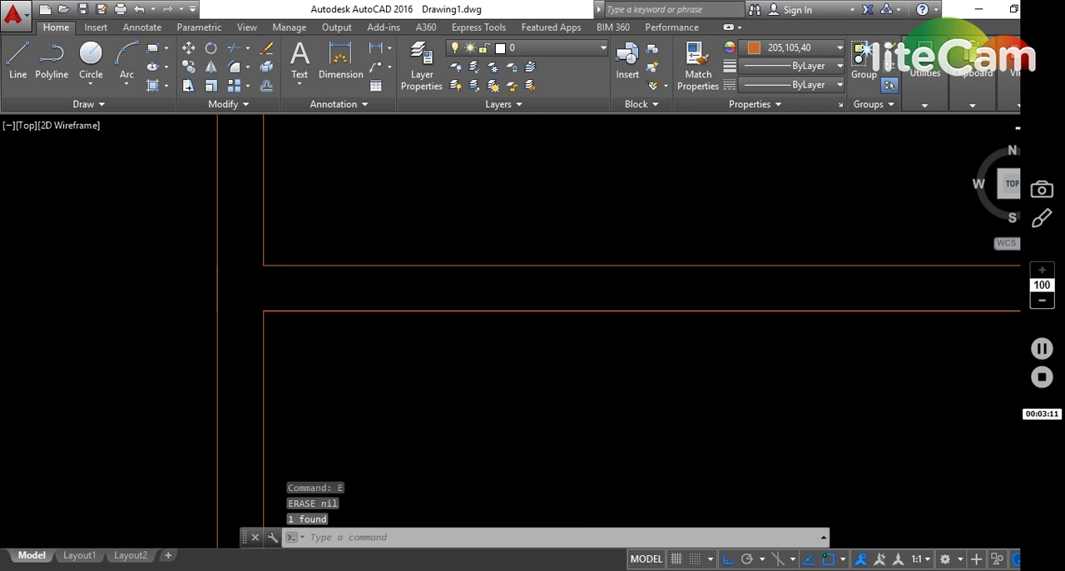
- Erase the right segment of the copied room's broken outer top wall line and fillet its inner top and inner right wall lines
middle_click_drag(365, 243, 437, 490)
key("Escape")
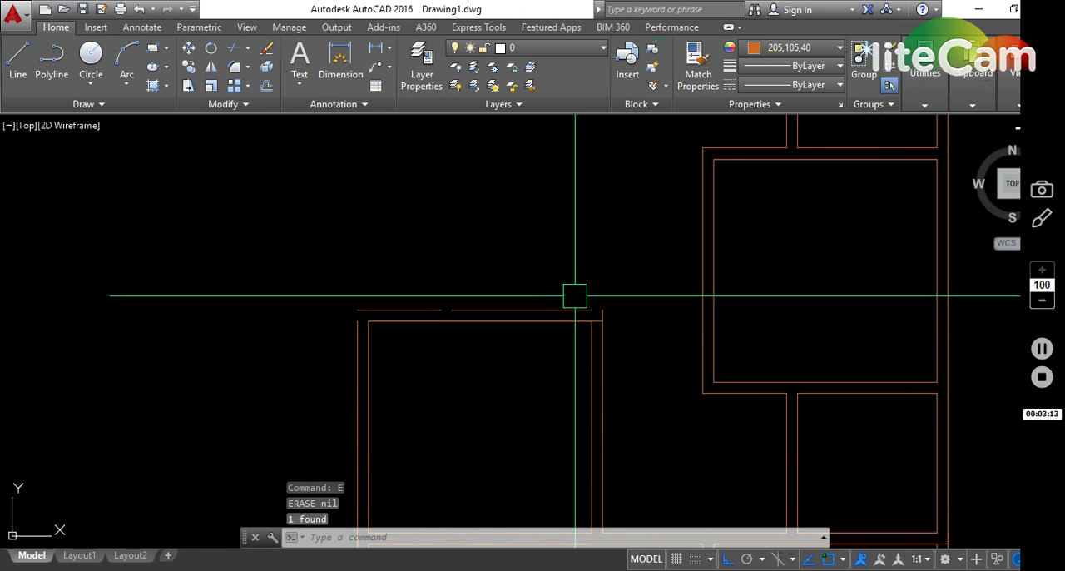
scroll(591, 331, "up", 6)
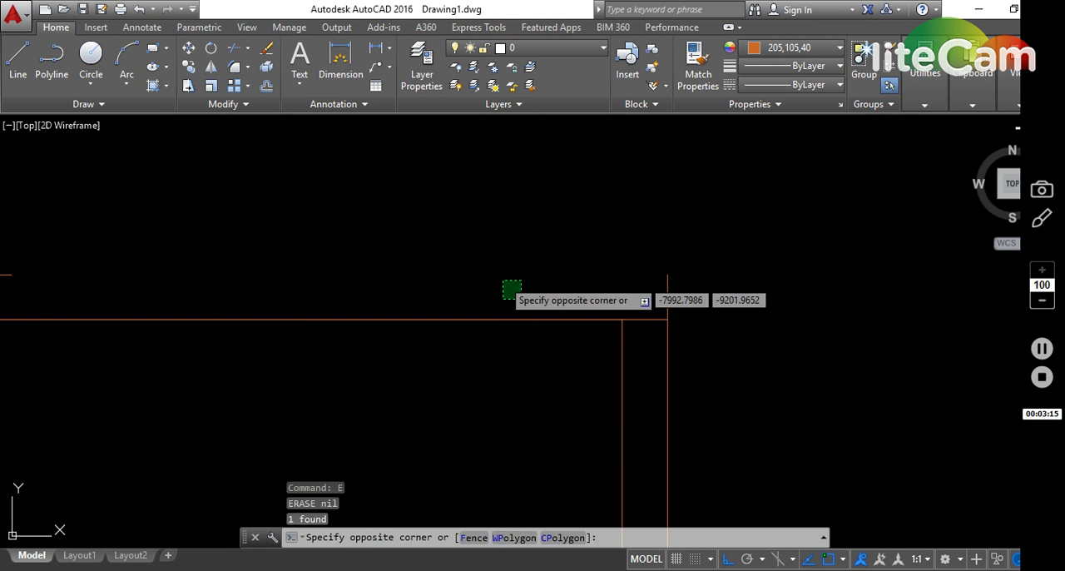
key("Escape")
key("Escape")
type("f")
key("Return")
left_click(629, 367)
left_click(596, 326)
key("Escape")
- Erase the leftover line crossing the wall thickness at the copied room's top right corner
left_click(637, 330)
key("e")
key("Return")
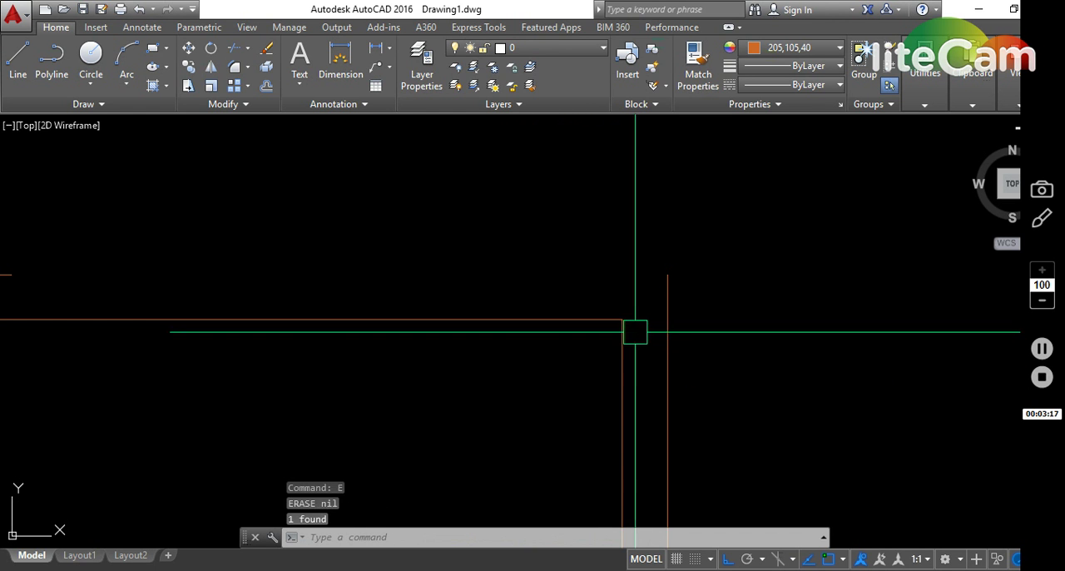
- Fillet the copied room's outer top wall line with its outer right and outer left wall lines
key("Return")
left_click(667, 332)
scroll(643, 307, "down", 6)
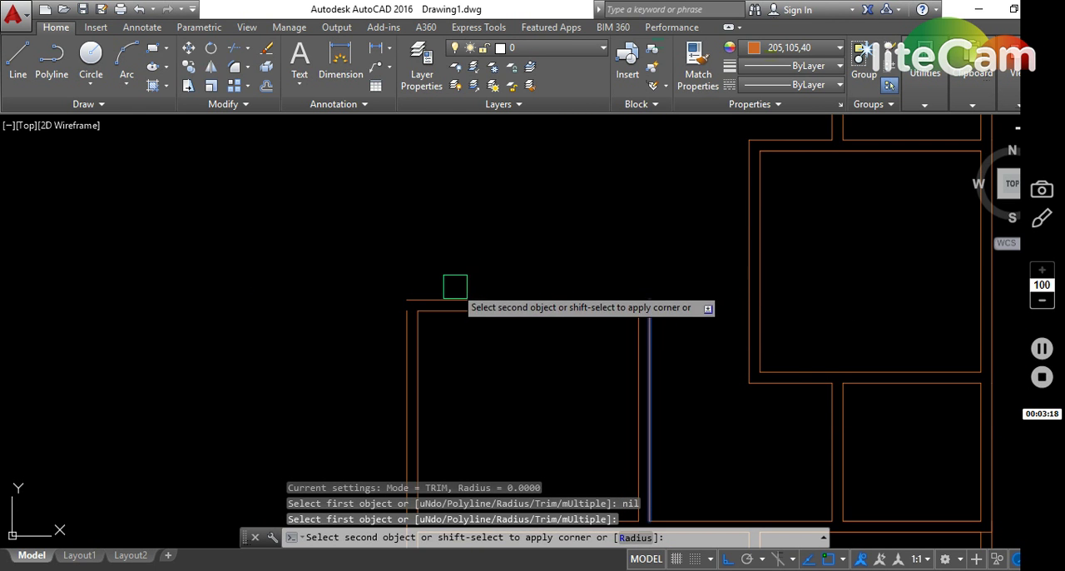
left_click(454, 293)
key("Return")
left_click(449, 293)
left_click(395, 326)
key("Escape")
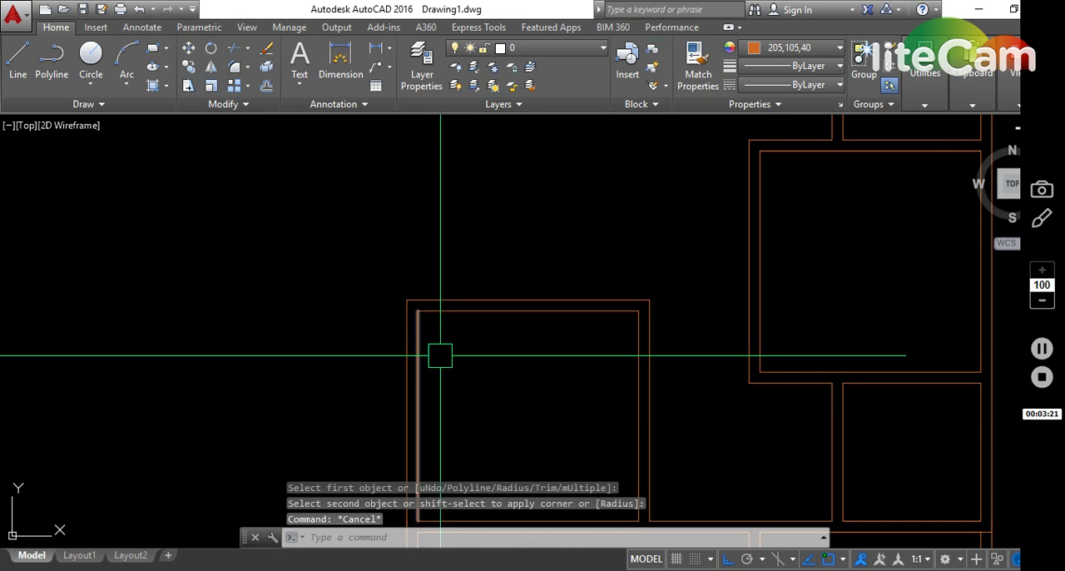
- Mirror the copied room's two left wall lines upward about a horizontal axis at its top wall, keeping the originals
scroll(484, 340, "down", 4)
left_click(455, 366)
scroll(441, 328, "up", 4)
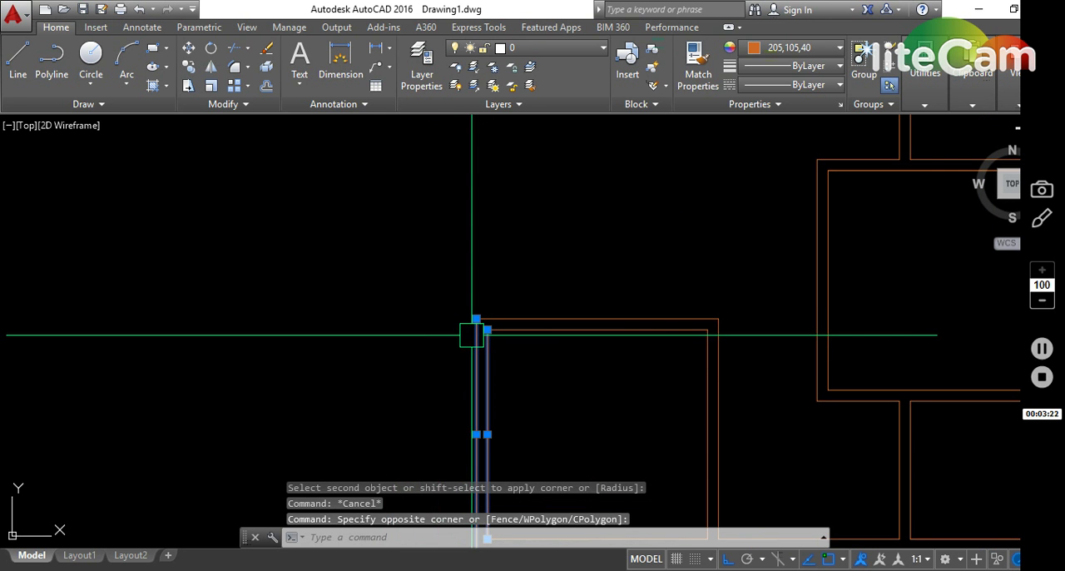
key("Return")
left_click(389, 346)
key("Return")
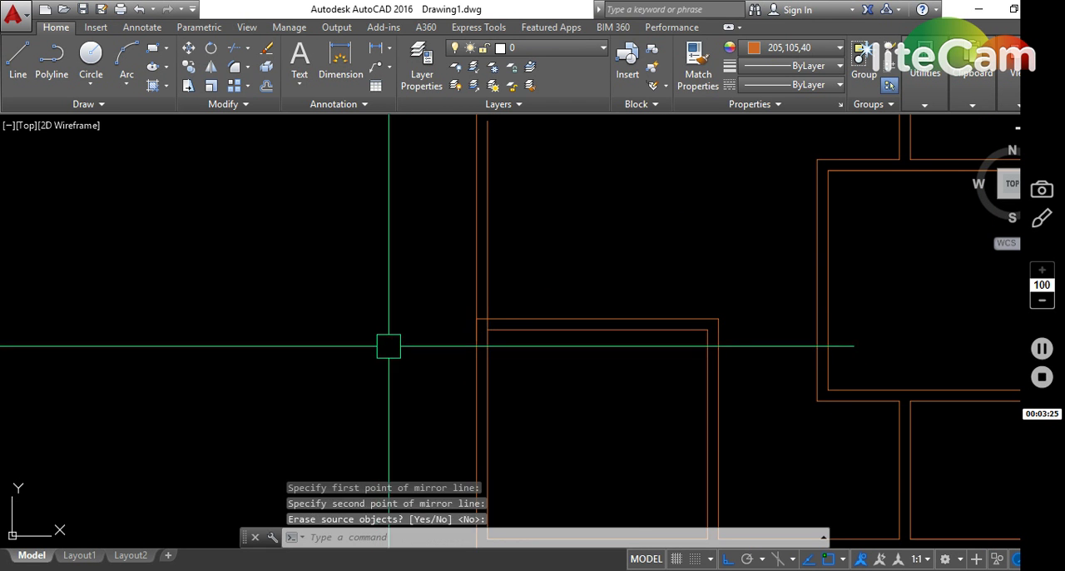
- Fillet the mirrored inner left wall line with the copied room's outer top wall line
left_click(509, 316)
left_click(492, 305)
key("Escape")
scroll(505, 250, "down", 4)
scroll(515, 197, "up", 4)
key("Escape")
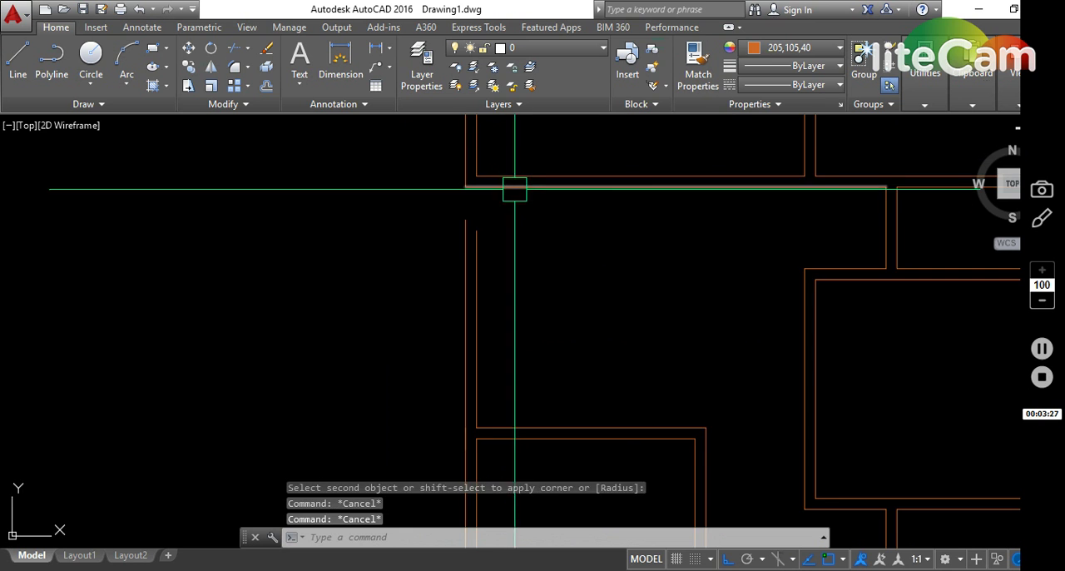
- Extend the two mirrored left wall lines up to the upper left room's outer bottom wall line
key("Escape")
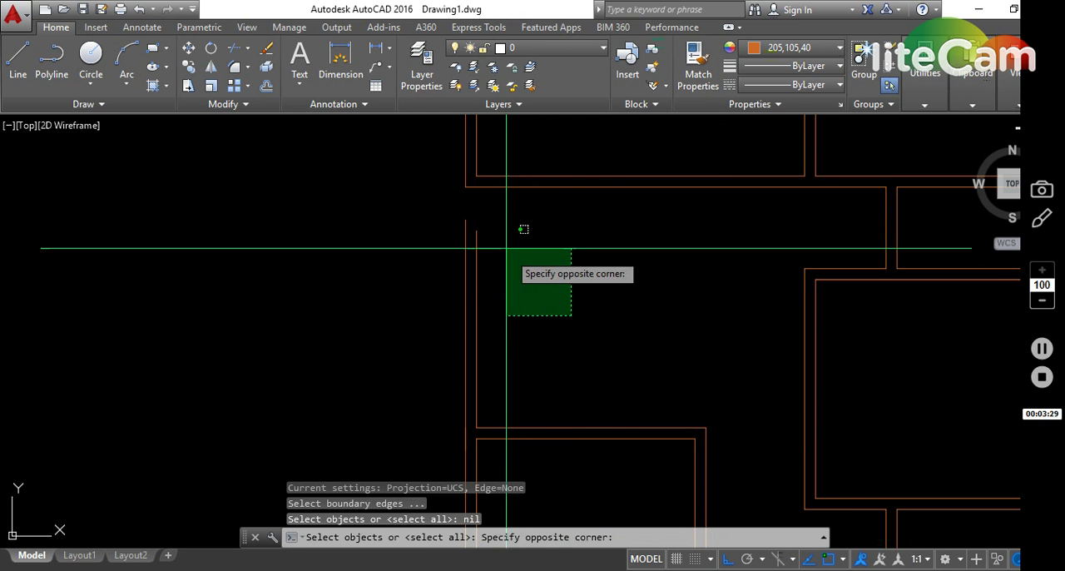
left_click(506, 247)
key("Return")
left_click(552, 279)
key("Escape")
key("Escape")
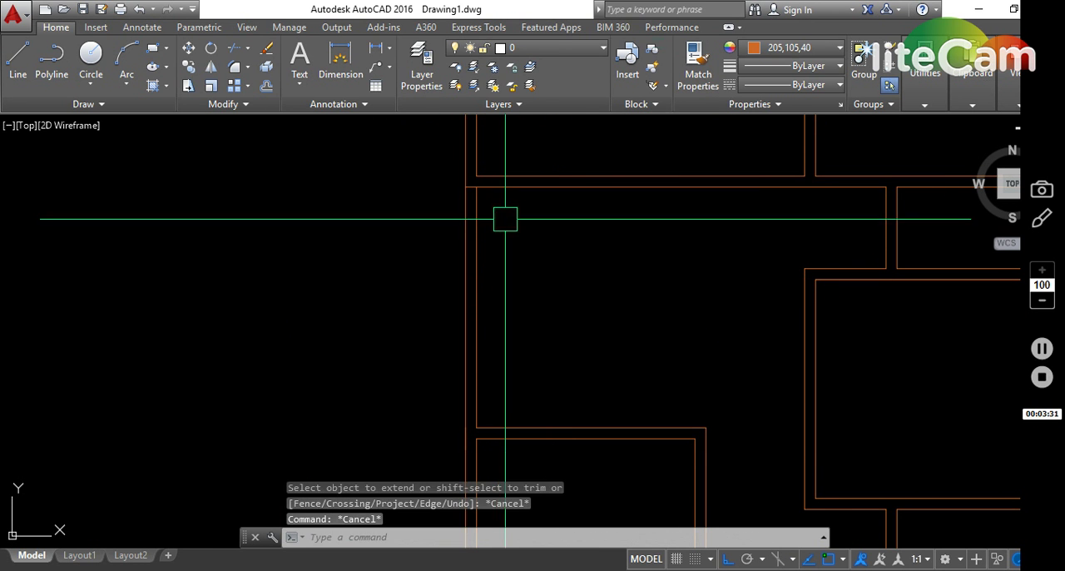
- Fillet the extended inner left wall line with the horizontal wall line under the upper left room
type("f")
key("space")
left_click(480, 199)
left_click(501, 197)
key("Escape")
scroll(679, 290, "down", 2)
scroll(715, 300, "down", 3)
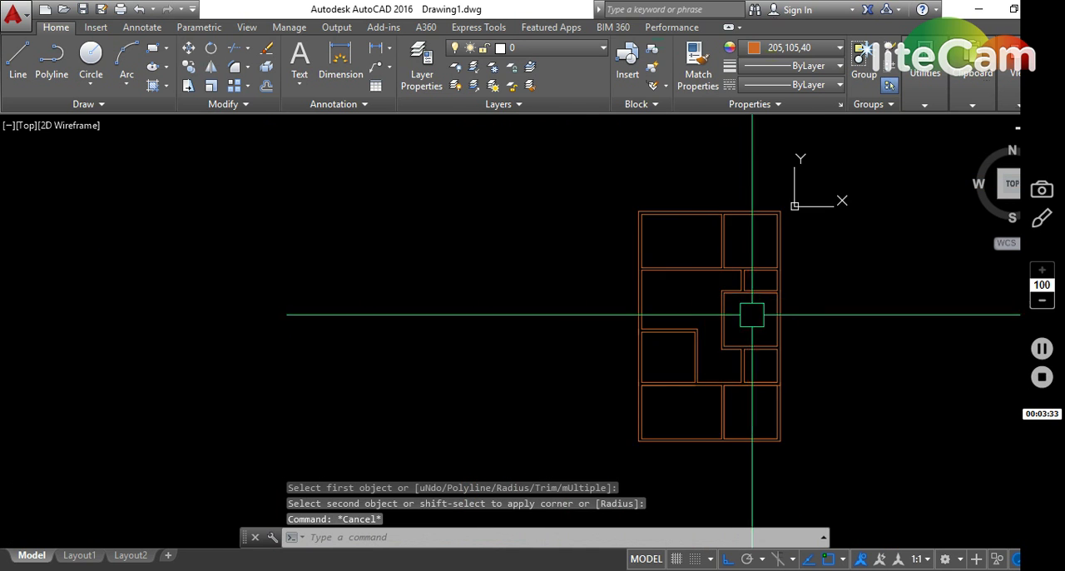
- Fillet the lower right room's outer right wall line with its inner top wall line
scroll(777, 366, "up", 2)
scroll(793, 452, "up", 5)
key("Escape")
type("f")
key("space")
left_click(802, 416)
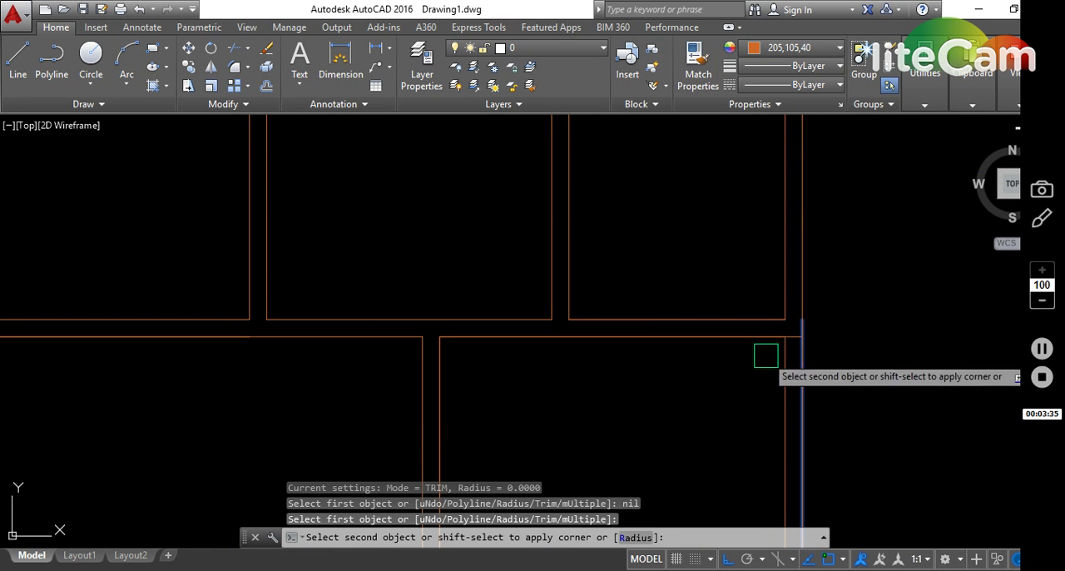
left_click(739, 339)
key("Escape")
- Erase the overlapping horizontal lines along the lower right room's top that cross into the outer right wall
scroll(797, 334, "up", 5)
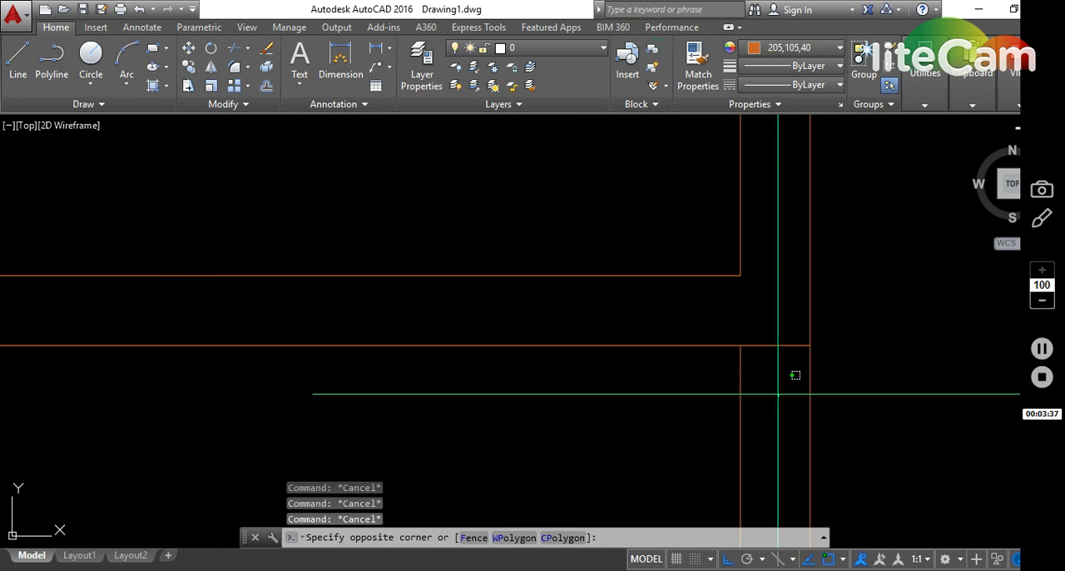
left_click(770, 305)
type("e")
key("space")
scroll(785, 327, "down", 8)
scroll(745, 362, "up", 2)
key("Escape")
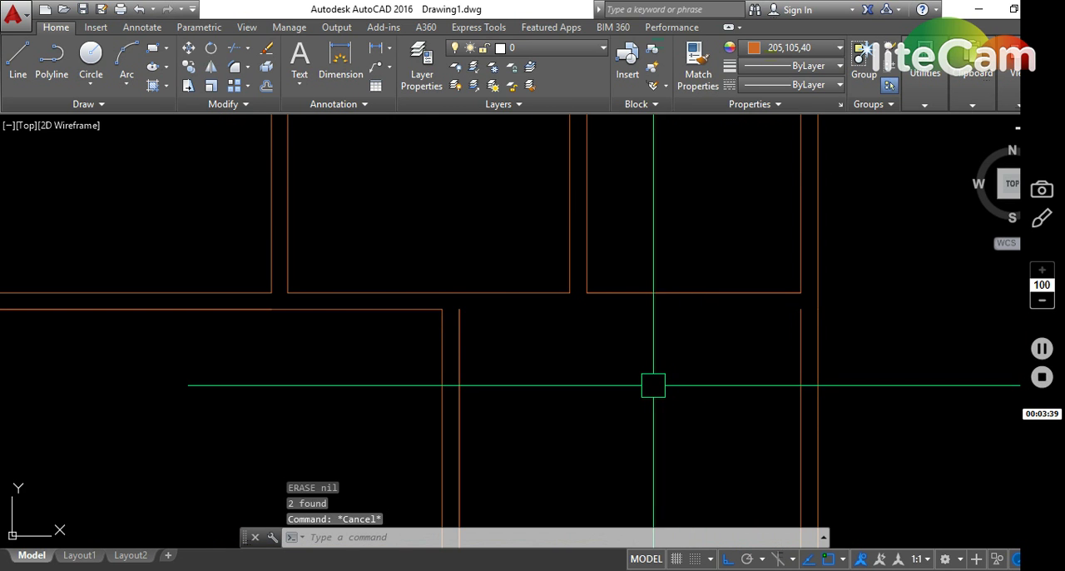